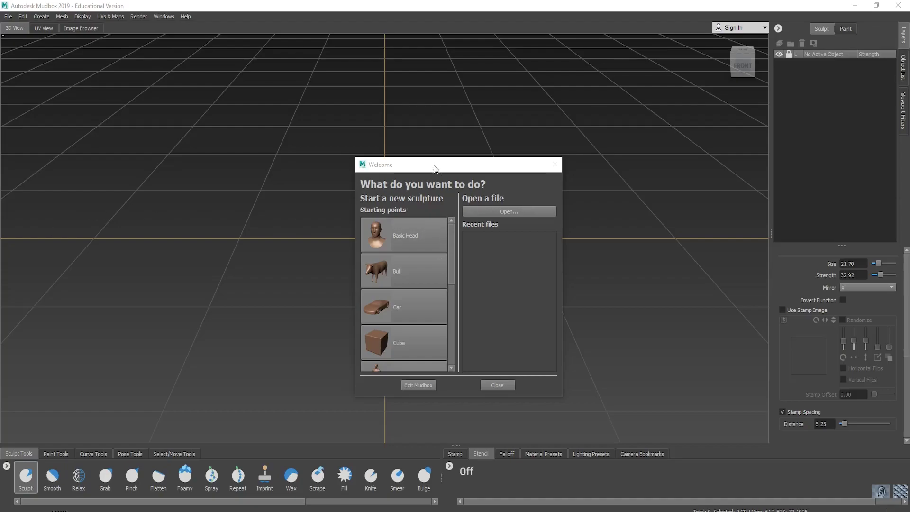
Step: Start a new sculpture from the T Rex starting point
left_click_drag(434, 168, 392, 128)
scroll(348, 240, "down", 5)
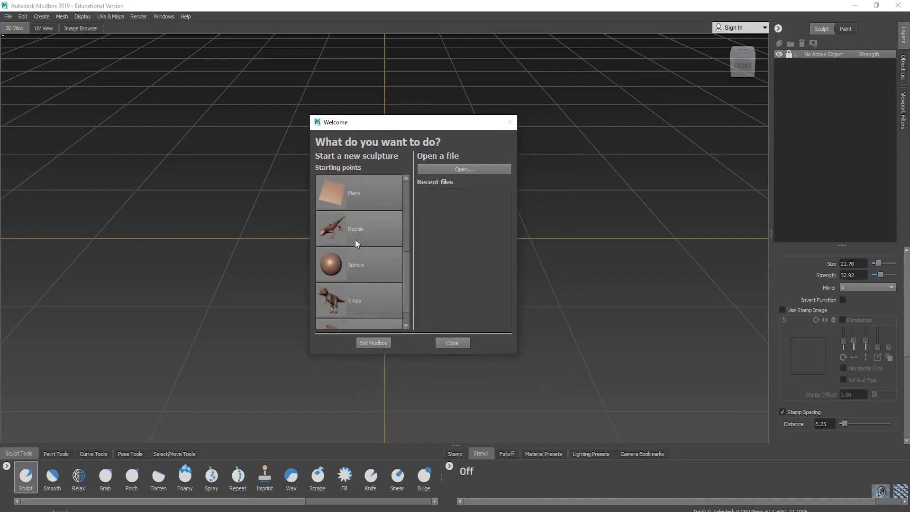
scroll(358, 240, "down", 1)
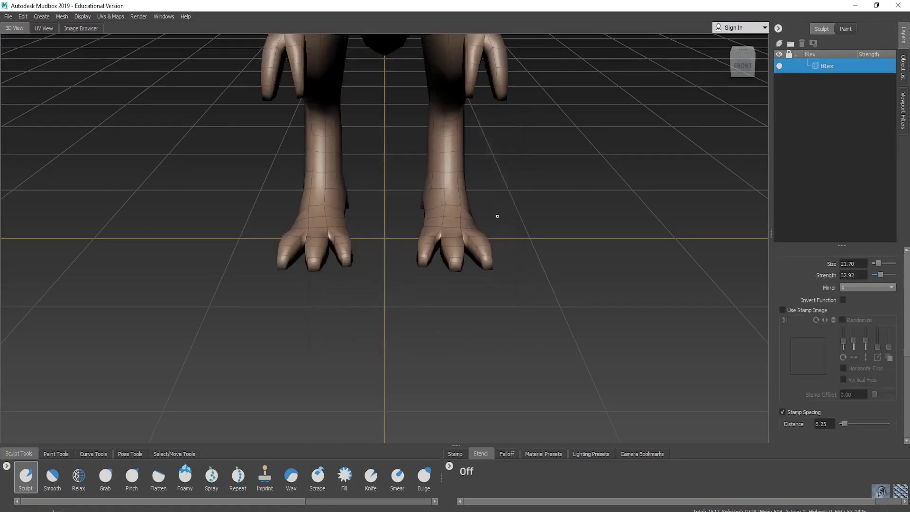
Step: Examine the whole T Rex model from the front and in a three-quarter side view
scroll(471, 187, "down", 3)
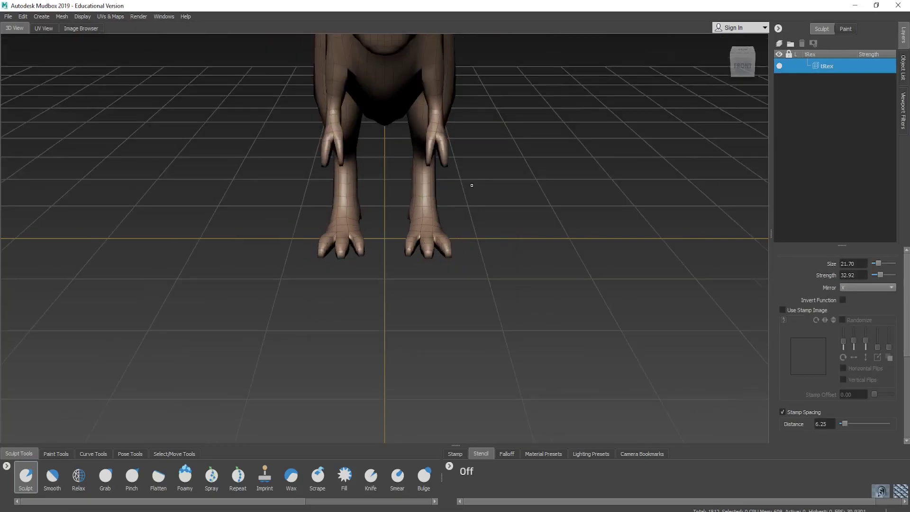
scroll(471, 185, "up", 3)
scroll(473, 179, "down", 2)
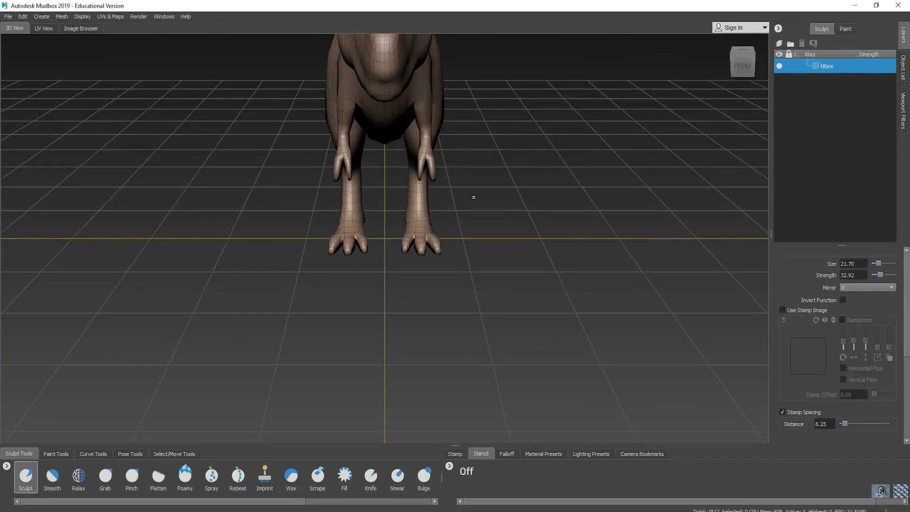
scroll(473, 196, "down", 3)
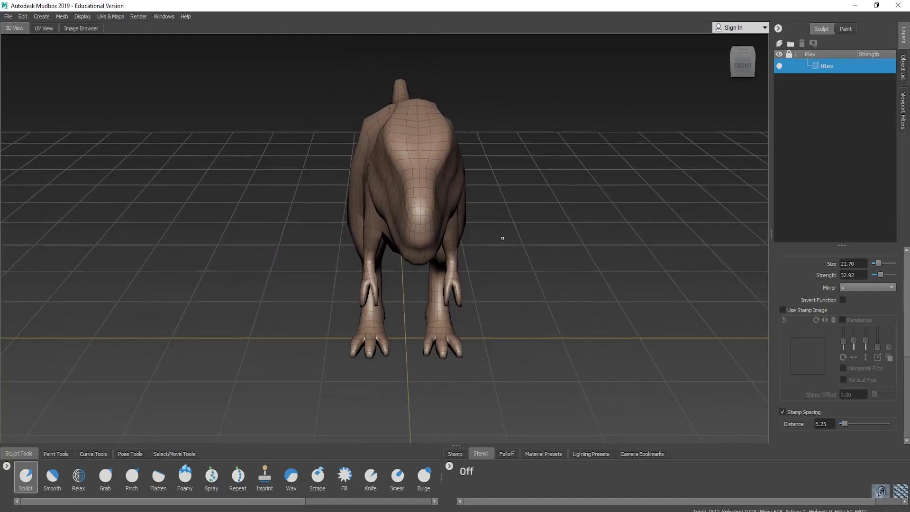
scroll(474, 237, "down", 3)
scroll(430, 252, "up", 5)
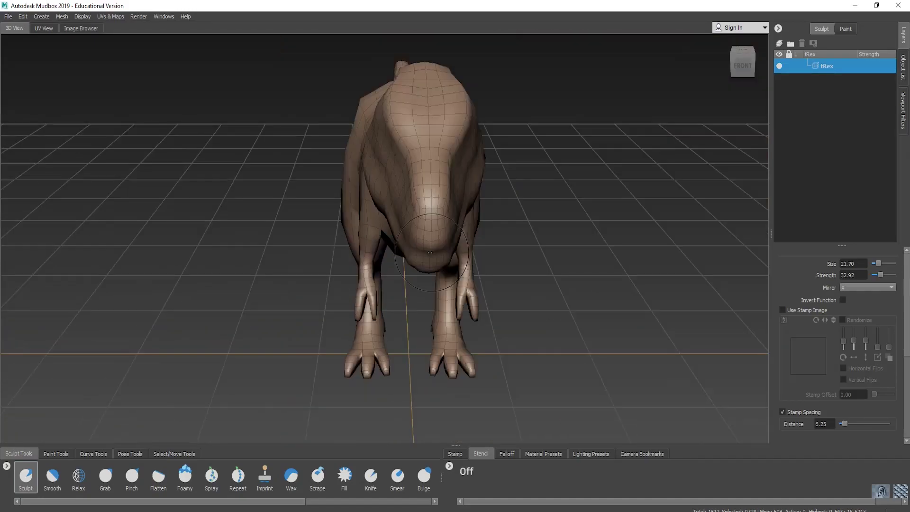
scroll(430, 252, "down", 5)
scroll(417, 248, "up", 5)
scroll(406, 245, "down", 3)
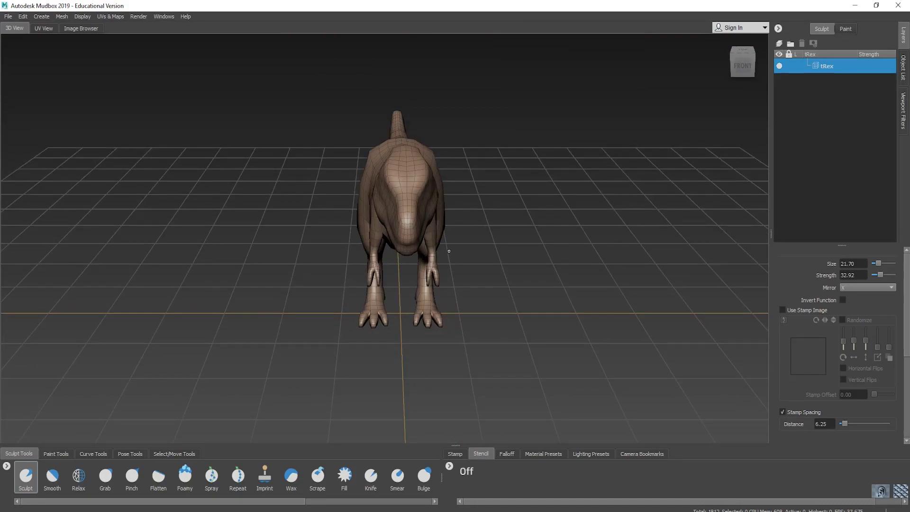
left_click_drag(449, 251, 472, 241, "alt")
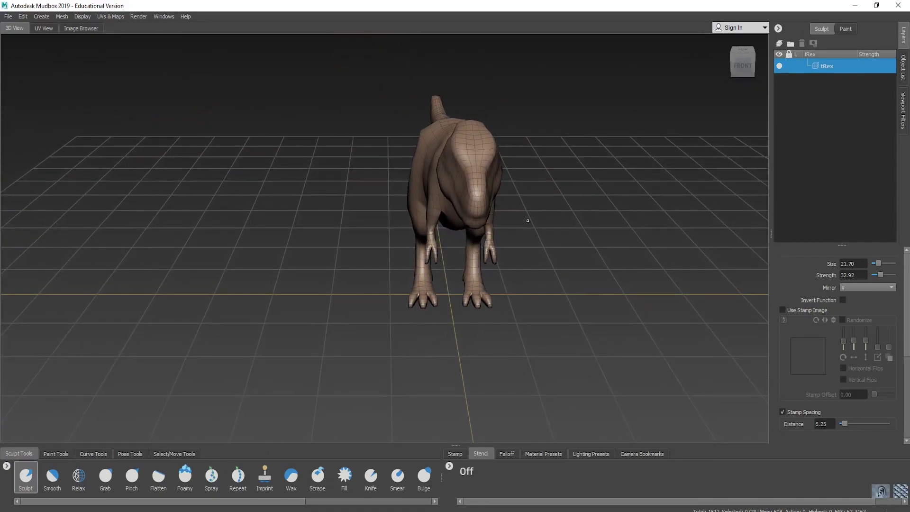
mouse_move(530, 217)
left_mouse_down("alt")
mouse_move(512, 242)
mouse_move(467, 208)
mouse_move(545, 244)
mouse_move(544, 162)
mouse_move(503, 223)
mouse_move(474, 209)
mouse_move(439, 241)
mouse_move(434, 234)
left_mouse_up("alt")
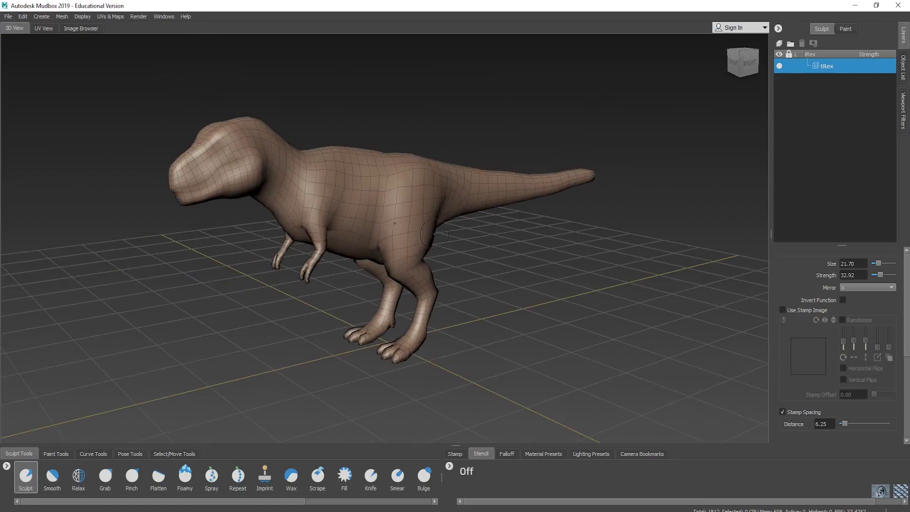
mouse_move(386, 206)
right_mouse_down("alt")
mouse_move(431, 233)
mouse_move(382, 222)
mouse_move(381, 248)
right_mouse_up("alt")
right_click_drag(355, 219, 373, 195, "alt")
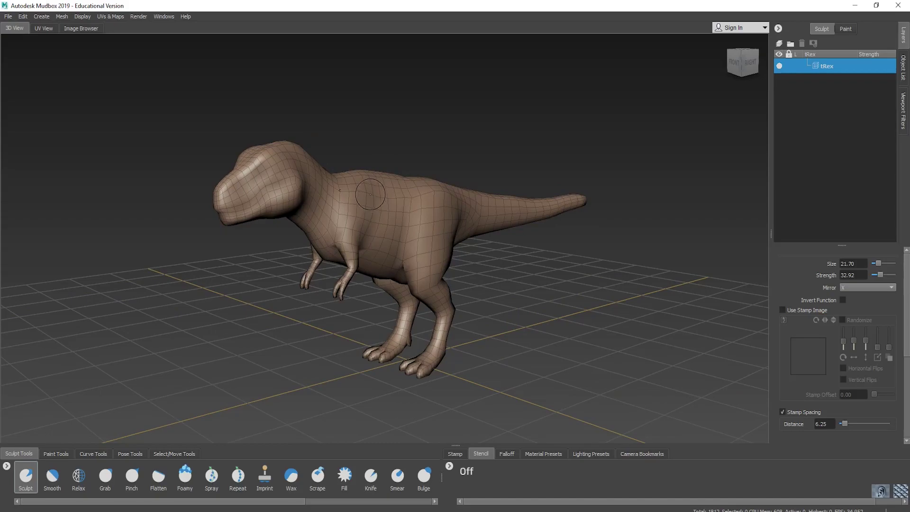
right_click_drag(385, 209, 412, 193, "alt")
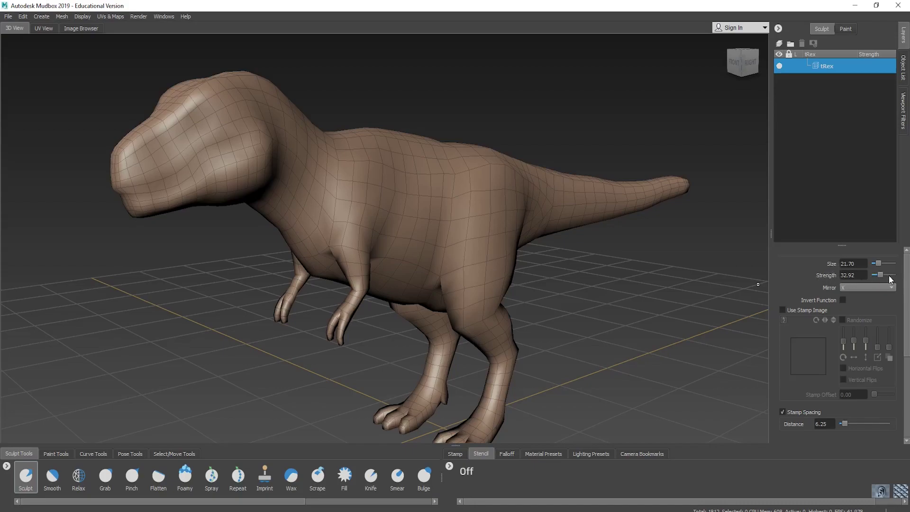
Step: Set the Sculpt brush to size 41.59 and strength 27.33, with mirroring off
left_click_drag(880, 263, 885, 275)
scroll(423, 203, "down", 2)
scroll(425, 203, "down", 2)
mouse_move(425, 204)
left_mouse_down("alt")
mouse_move(433, 194)
mouse_move(407, 191)
left_mouse_up("alt")
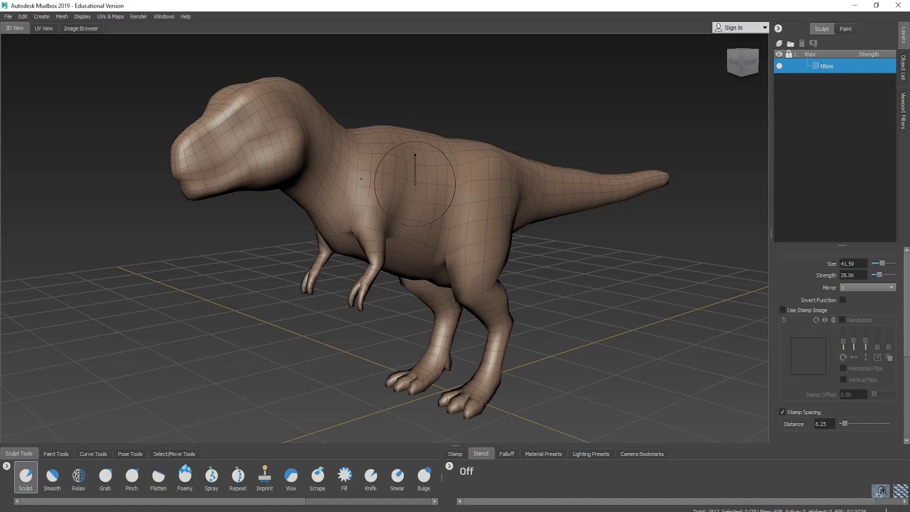
left_click_drag(415, 185, 623, 230, "alt")
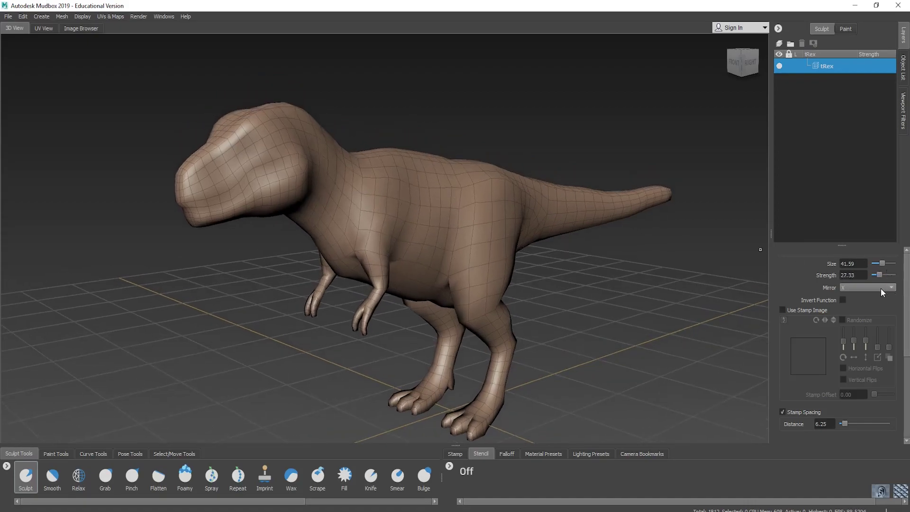
left_click(859, 288)
left_click(851, 279)
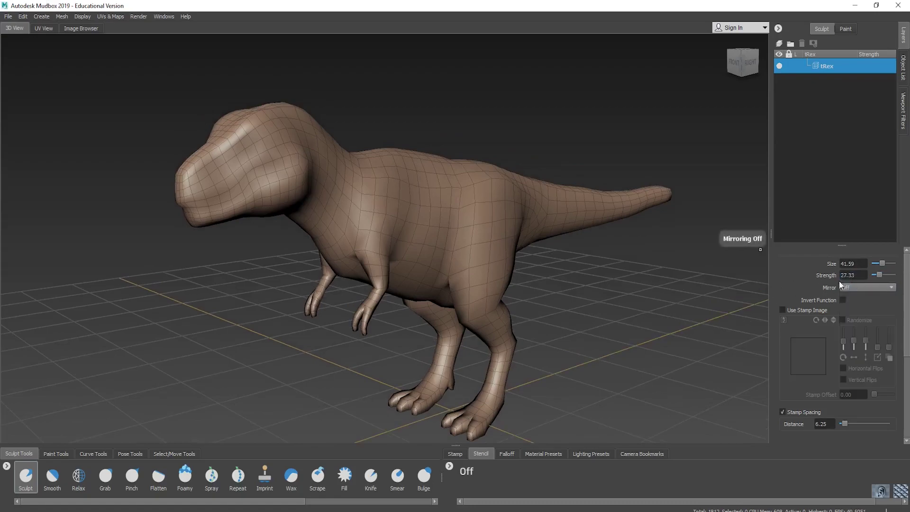
Step: Try a Sculpt stroke on the side of the T Rex's head and undo it
left_click_drag(351, 222, 372, 284, "alt")
scroll(378, 228, "up", 3)
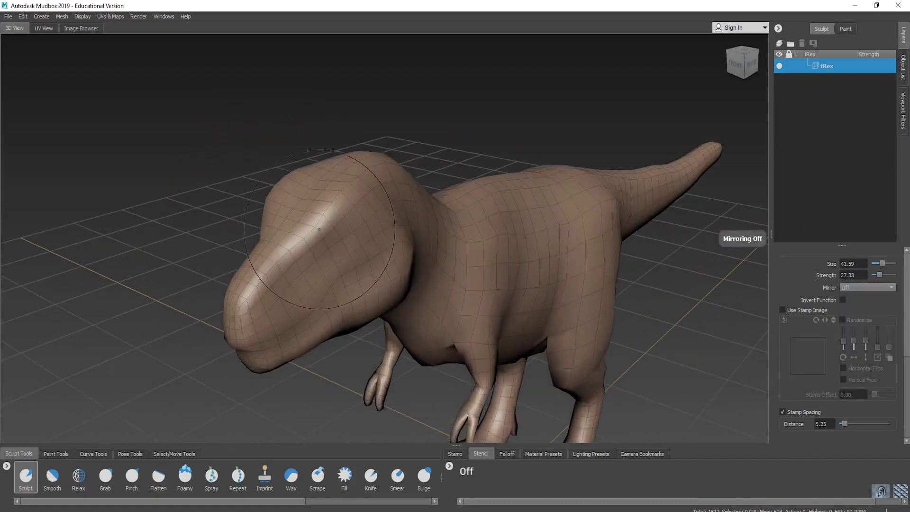
middle_click_drag(375, 232, 395, 217, "alt")
mouse_move(395, 217)
left_mouse_down("alt")
mouse_move(431, 223)
mouse_move(408, 205)
mouse_move(370, 235)
mouse_move(474, 139)
mouse_move(478, 204)
left_mouse_up("alt")
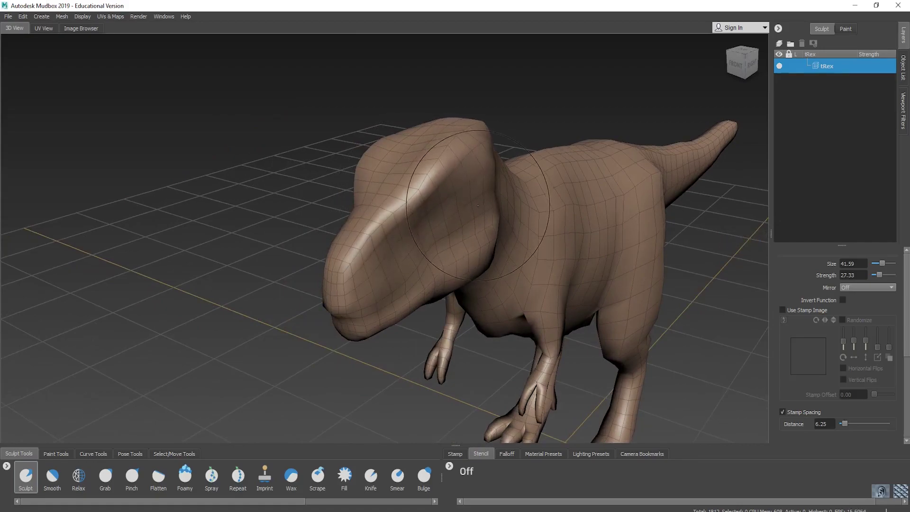
key("ctrl+z")
Step: Add one subdivision level to the base T Rex mesh
mouse_move(532, 253)
left_mouse_down("alt")
mouse_move(504, 270)
mouse_move(439, 224)
mouse_move(495, 231)
mouse_move(559, 212)
mouse_move(547, 189)
mouse_move(522, 229)
mouse_move(500, 222)
left_mouse_up("alt")
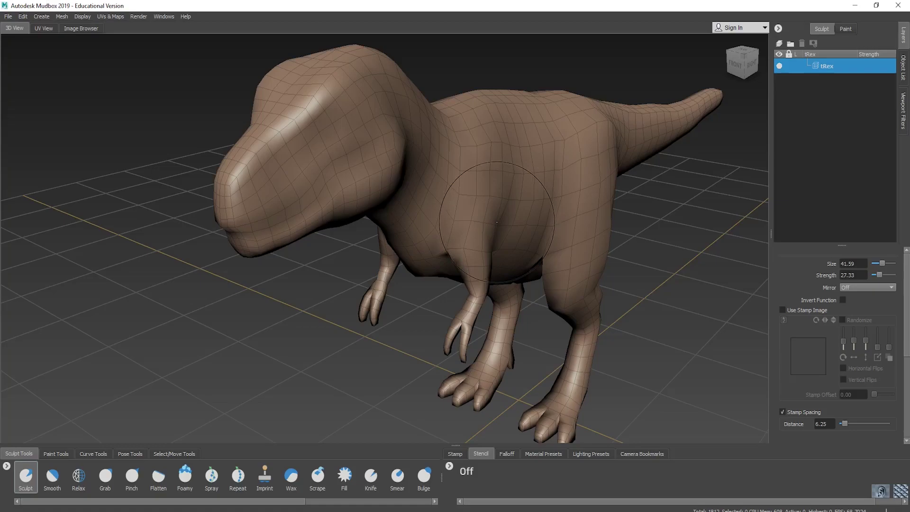
key("w")
left_click_drag(481, 203, 451, 173, "alt")
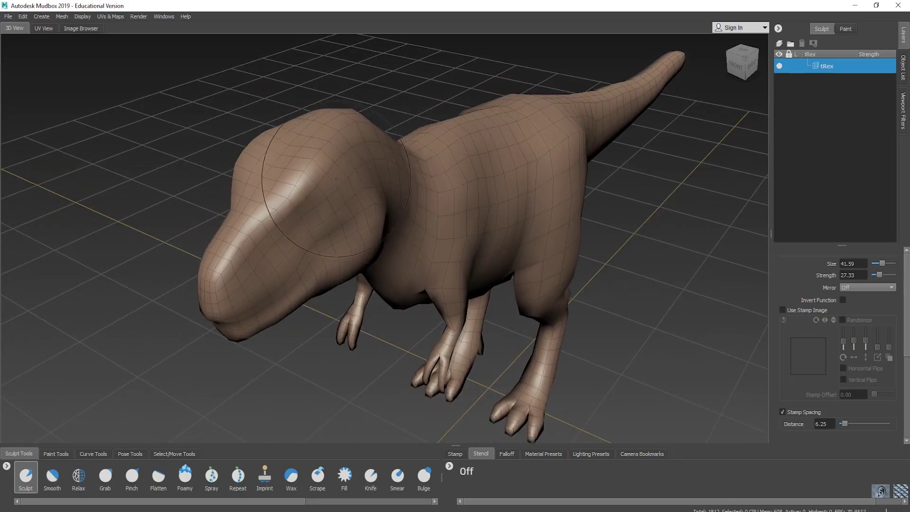
mouse_move(334, 195)
left_mouse_down()
mouse_move(267, 236)
mouse_move(336, 159)
mouse_move(304, 171)
mouse_move(308, 161)
mouse_move(361, 196)
mouse_move(427, 180)
mouse_move(455, 199)
mouse_move(445, 213)
left_mouse_up()
key("shift+d")
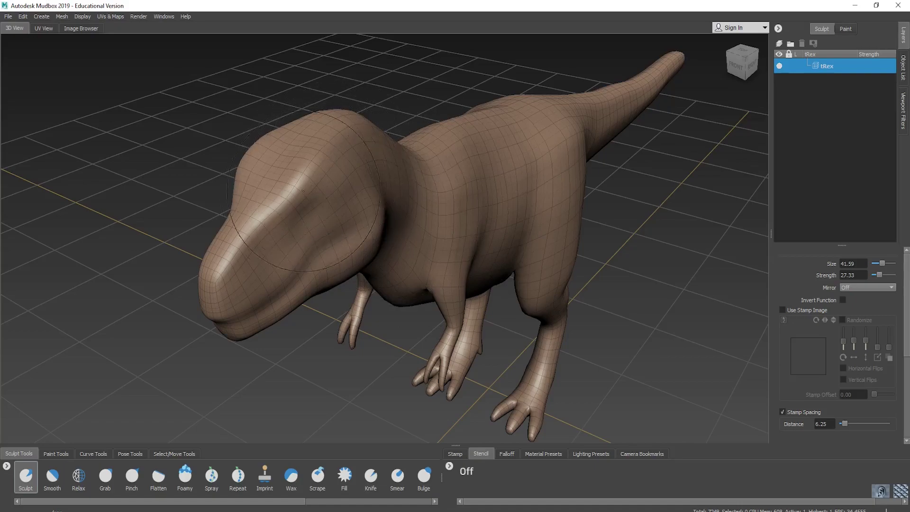
Step: Reduce the brush size to 19.59 and smooth the ridge between the T Rex's snout and brow
key("b")
mouse_move(313, 178)
left_mouse_down()
mouse_move(266, 178)
mouse_move(318, 179)
mouse_move(239, 250)
mouse_move(328, 157)
mouse_move(296, 175)
mouse_move(306, 184)
mouse_move(347, 109)
mouse_move(266, 169)
mouse_move(290, 155)
mouse_move(303, 193)
mouse_move(296, 158)
left_mouse_up()
key("b")
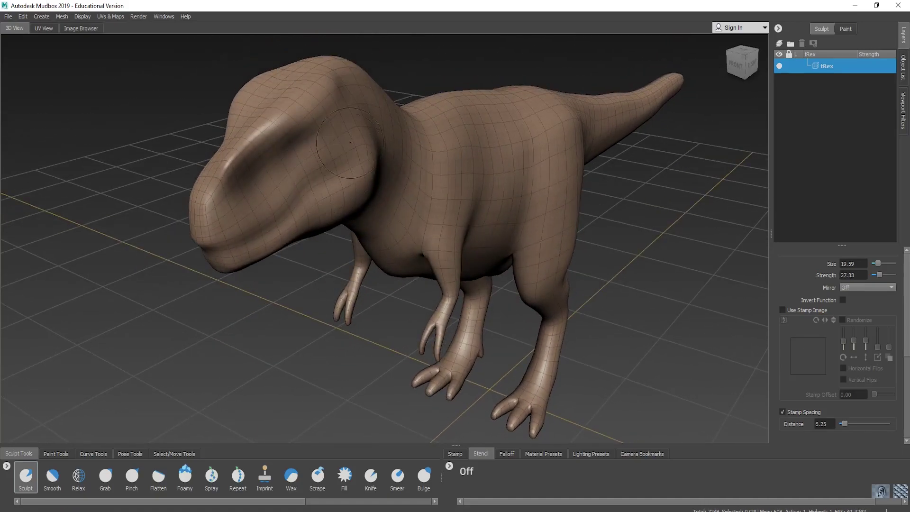
mouse_move(304, 132)
left_mouse_down("shift")
mouse_move(248, 164)
mouse_move(267, 127)
mouse_move(305, 114)
mouse_move(328, 78)
left_mouse_up("shift")
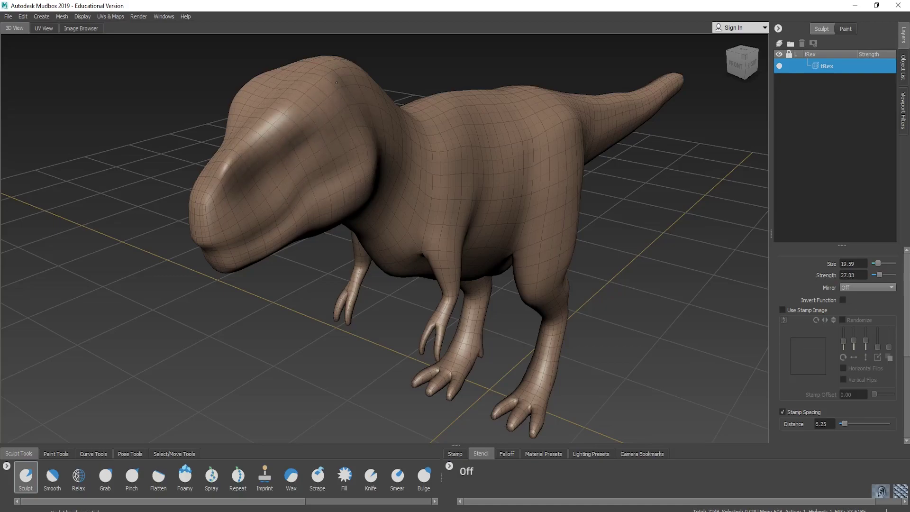
Step: Switch to the Smooth tool and back to Sculpt, and try a Sculpt stroke along the side of the head
left_click(53, 476)
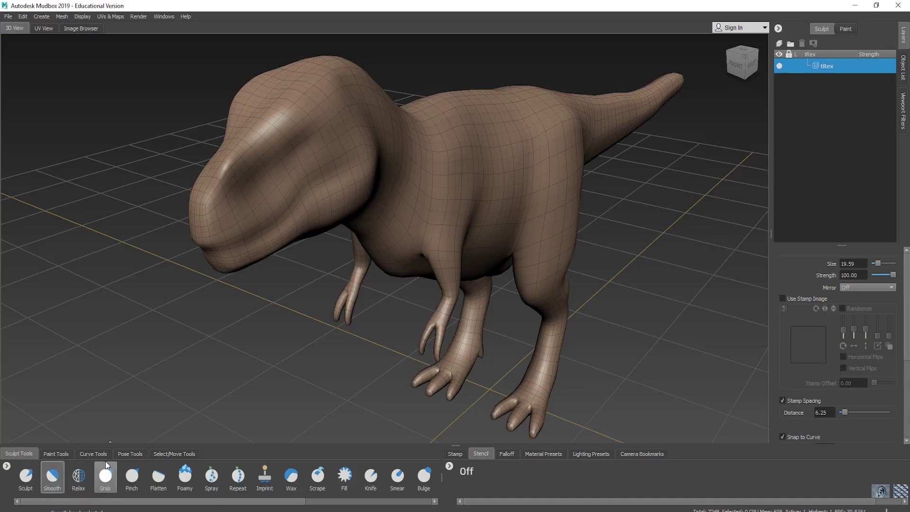
left_click(24, 481)
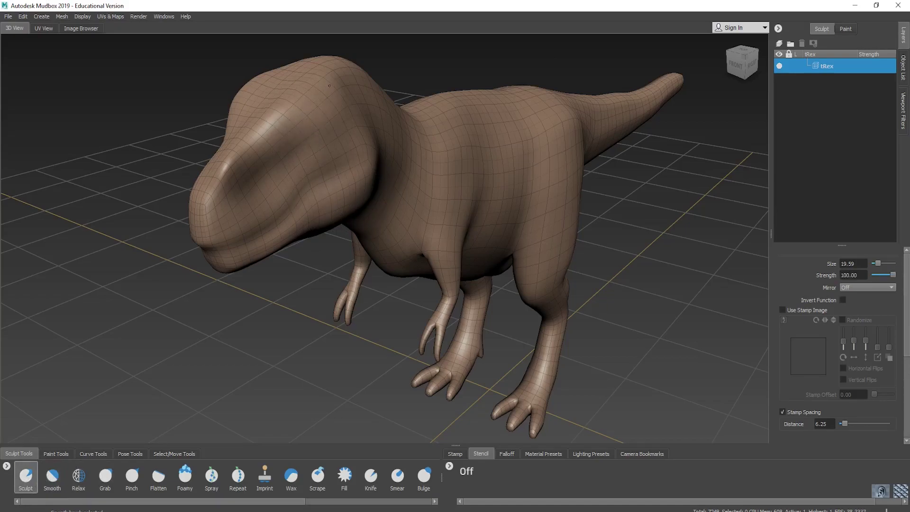
left_click_drag(284, 137, 313, 182, "alt")
left_click_drag(296, 305, 339, 244)
key("ctrl+z")
Step: Add a second subdivision level to the T Rex mesh
middle_click_drag(338, 296, 350, 285, "alt")
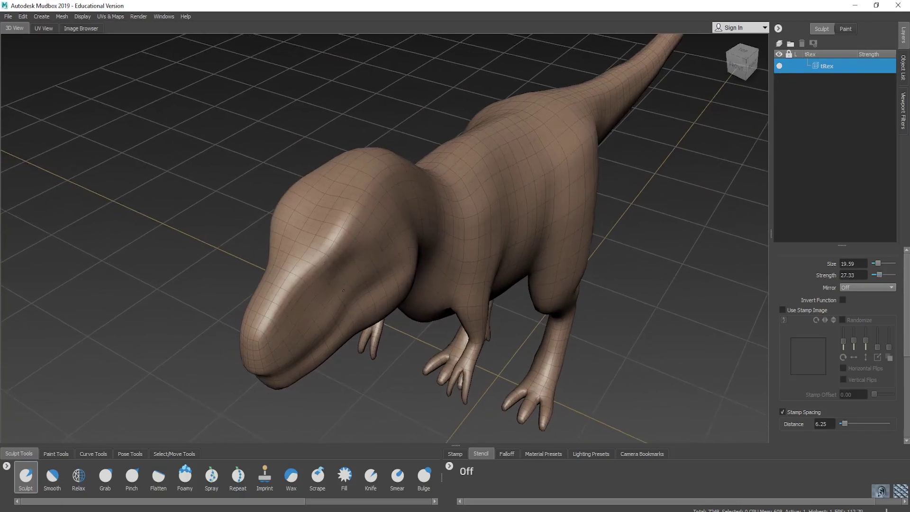
key("shift+d")
left_click_drag(404, 300, 403, 267, "alt")
scroll(403, 268, "up", 4)
middle_click_drag(403, 268, 378, 290, "alt")
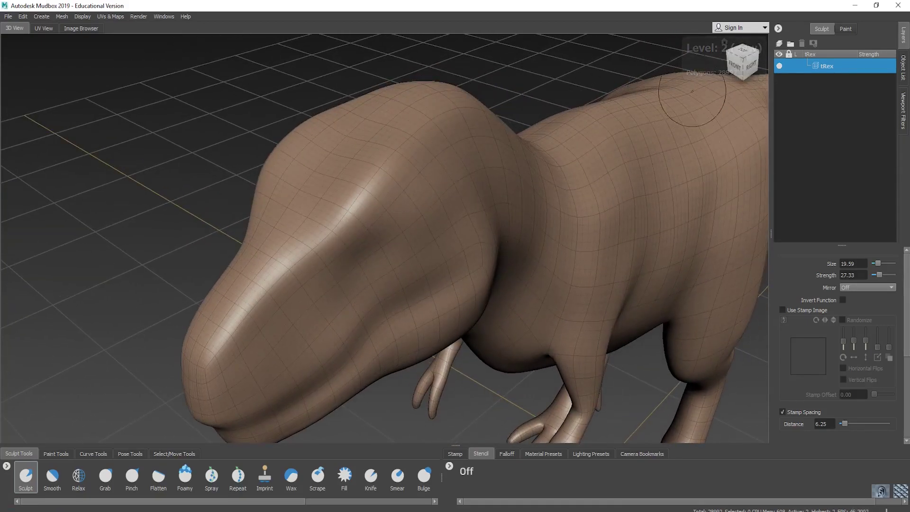
Step: Compare the head's surface detail by stepping the mesh down to subdivision level 0 and back up to level 2
middle_click_drag(441, 290, 447, 259, "alt")
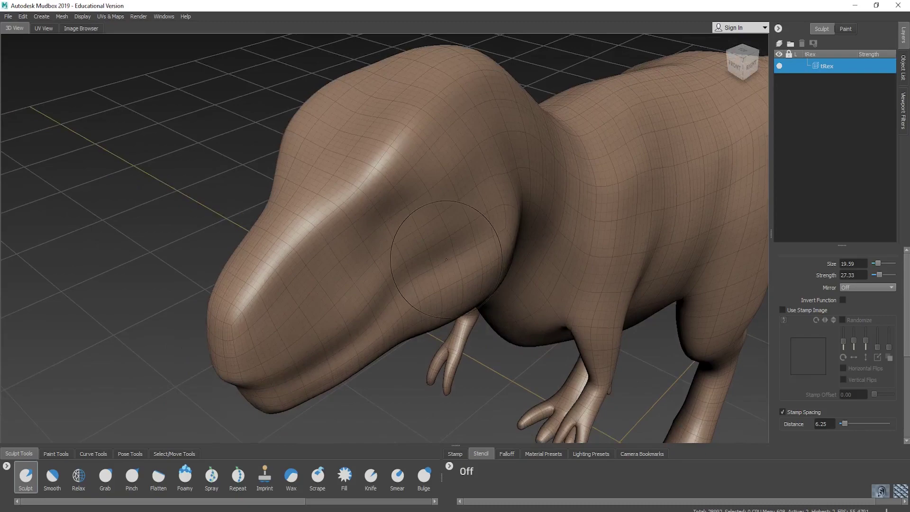
mouse_move(448, 260)
right_mouse_down("alt")
mouse_move(417, 266)
mouse_move(436, 268)
right_mouse_up("alt")
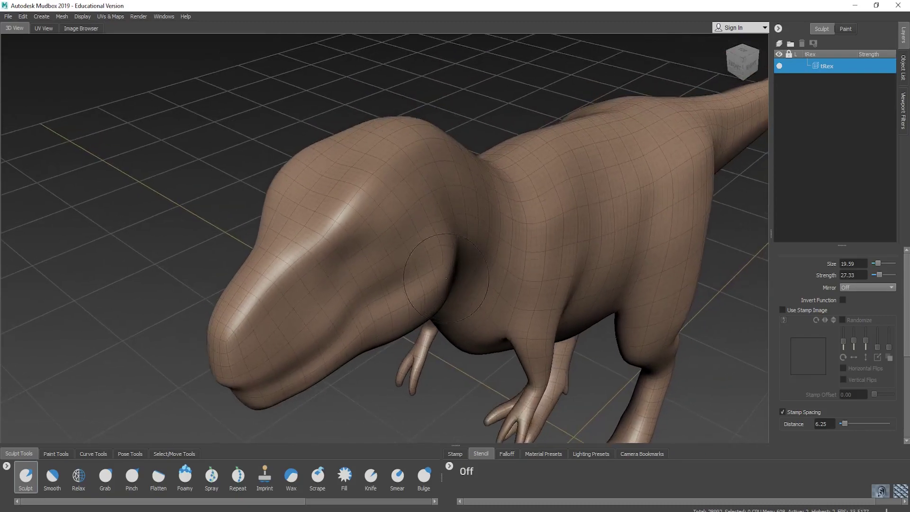
middle_click_drag(418, 279, 463, 244, "alt")
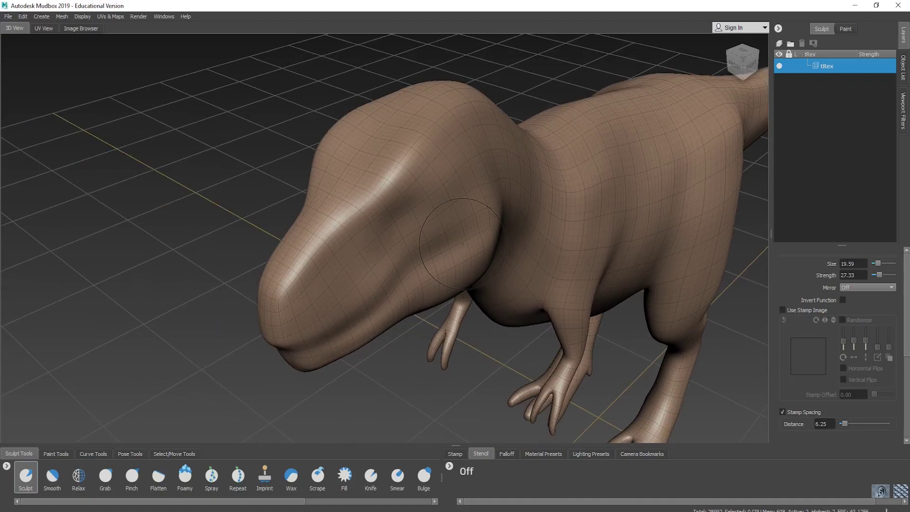
mouse_move(456, 244)
middle_mouse_down("alt")
mouse_move(456, 256)
mouse_move(454, 234)
middle_mouse_up("alt")
mouse_move(453, 234)
left_mouse_down("alt")
mouse_move(425, 237)
mouse_move(436, 232)
mouse_move(416, 218)
mouse_move(415, 230)
left_mouse_up("alt")
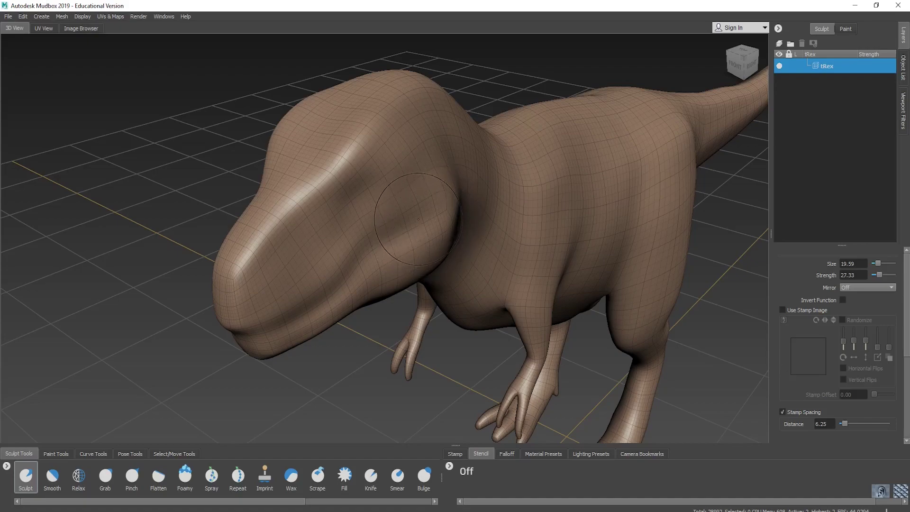
left_click_drag(418, 219, 376, 152, "alt")
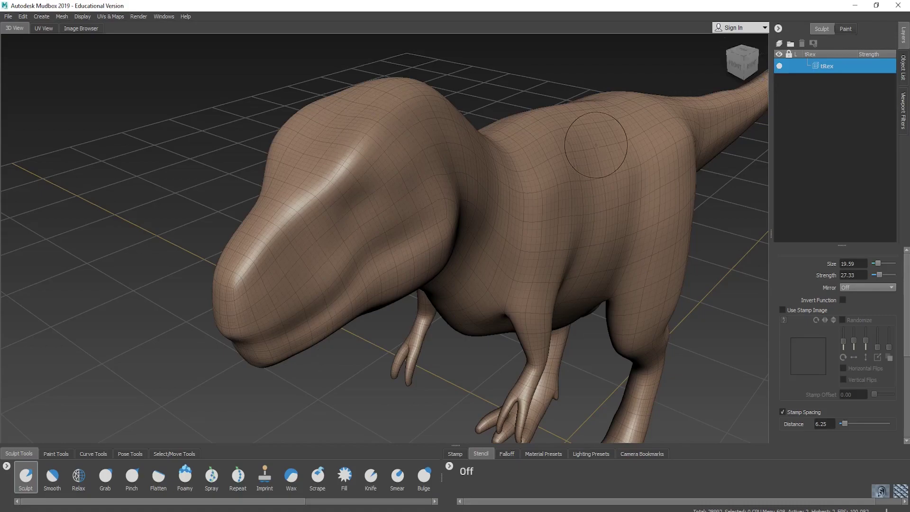
key("Page_Down")
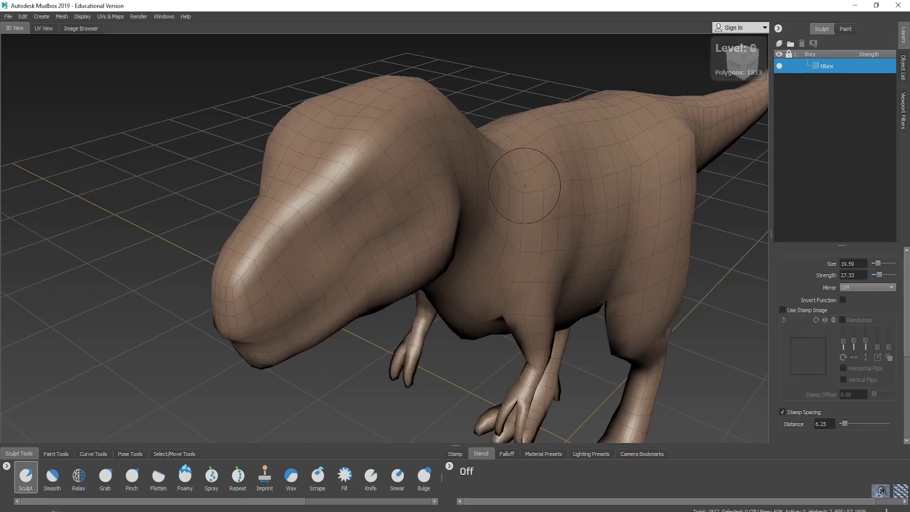
key("Page_Up")
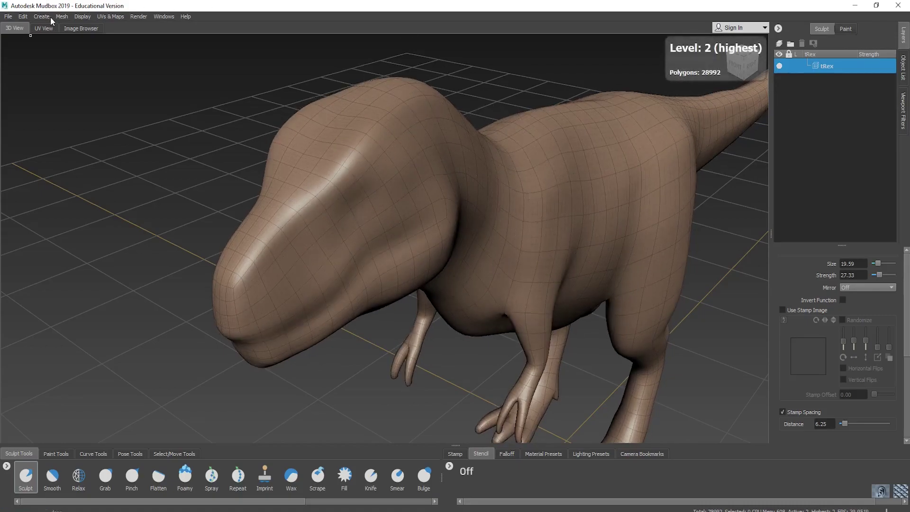
left_click(62, 17)
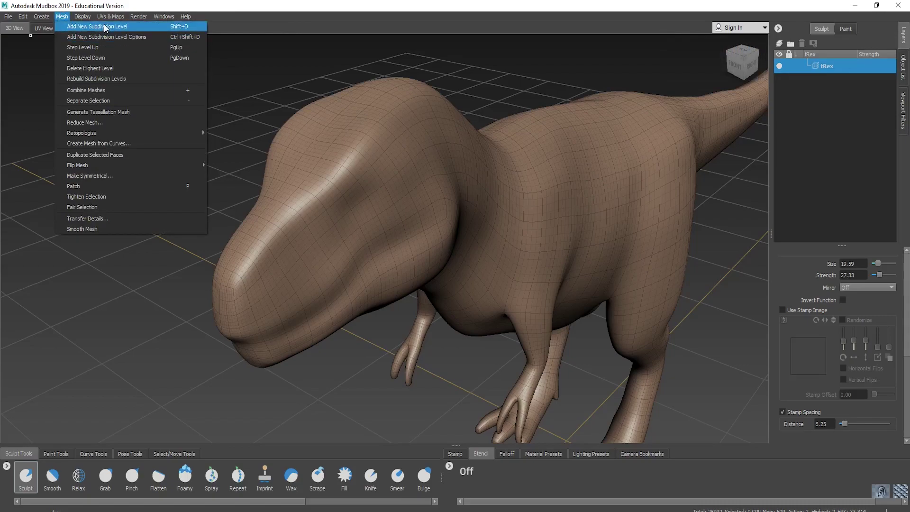
mouse_move(110, 16)
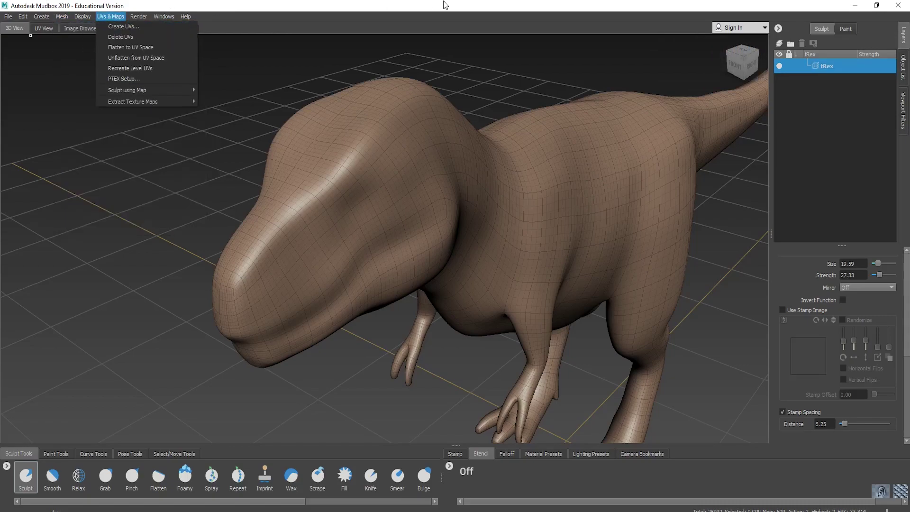
left_click(395, 12)
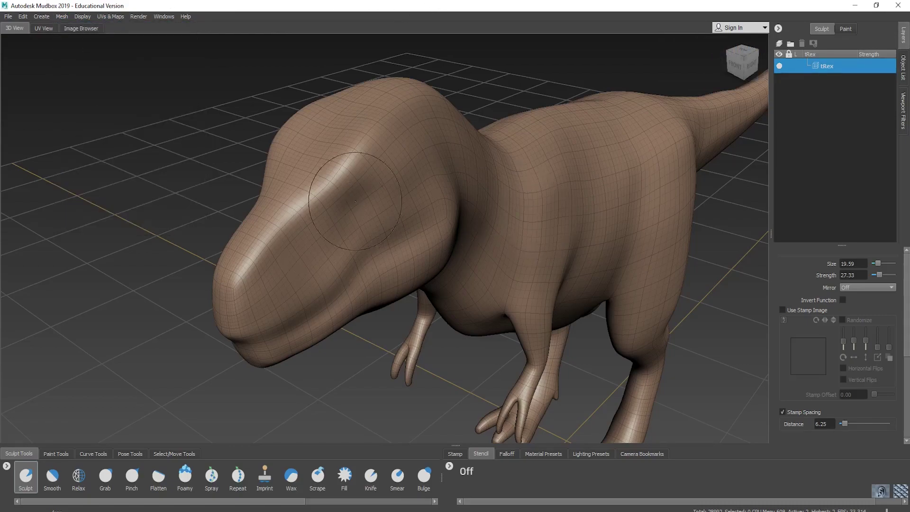
Step: Try a Sculpt stroke along the brow ridge and compare the head at subdivision levels 1, 0 and 2
mouse_move(377, 134)
left_mouse_down()
mouse_move(322, 199)
mouse_move(275, 233)
left_mouse_up()
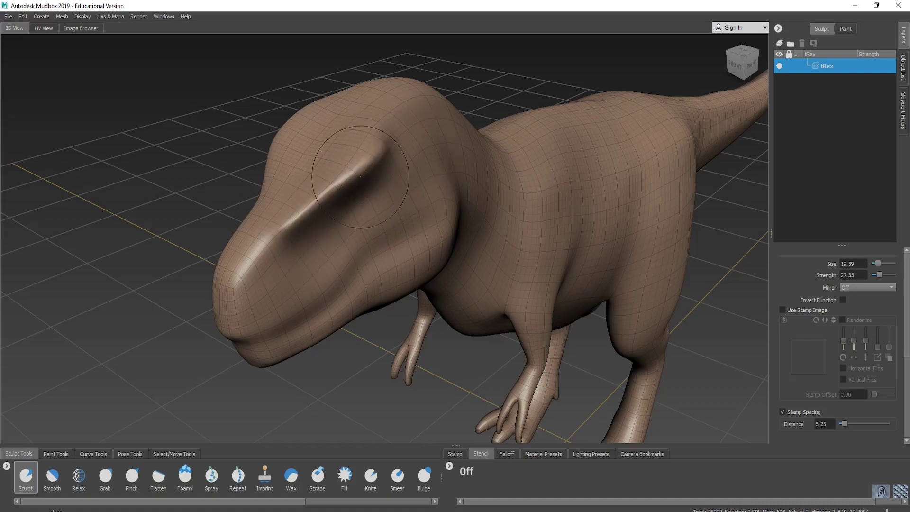
mouse_move(337, 219)
left_mouse_down("alt")
mouse_move(352, 207)
mouse_move(381, 216)
mouse_move(379, 207)
left_mouse_up("alt")
key("Page_Down")
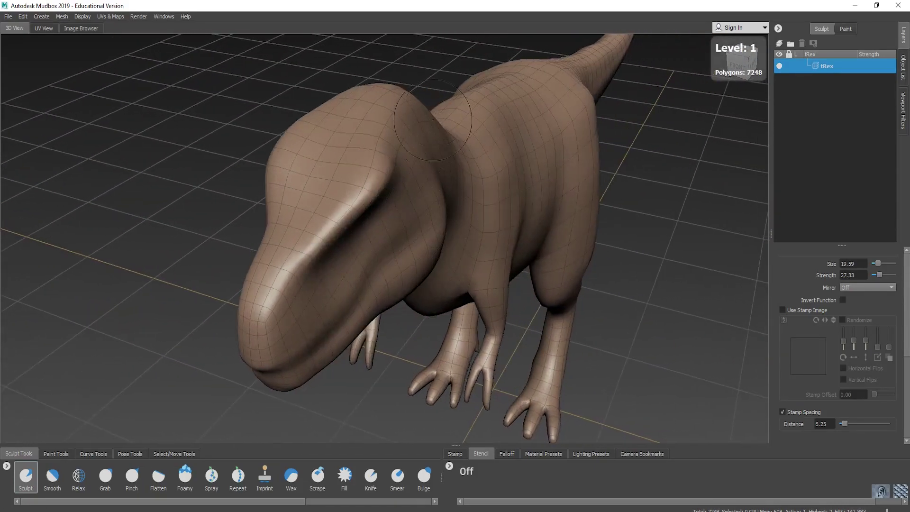
key("Page_Down")
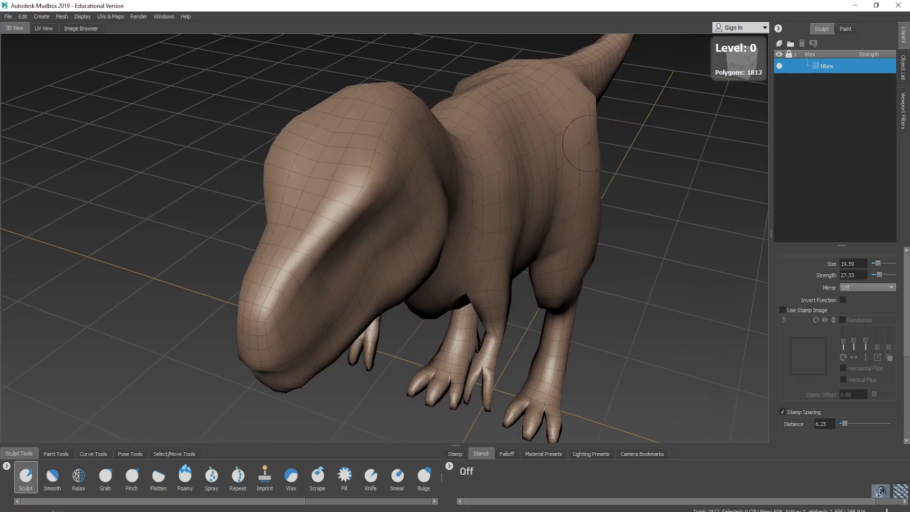
key("Page_Up")
key("Page_Up")
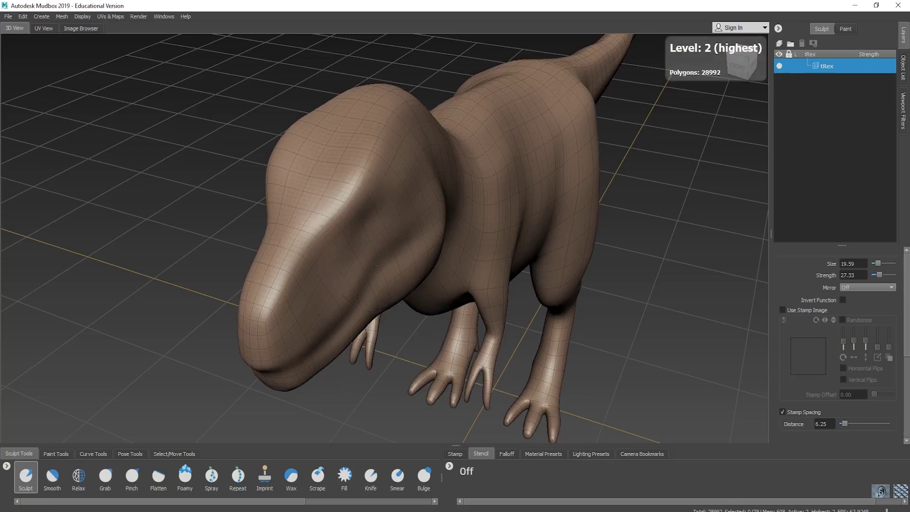
Step: Set the Sculpt brush's mirroring to the X axis
mouse_move(376, 266)
left_mouse_down("alt")
mouse_move(328, 239)
mouse_move(366, 233)
left_mouse_up("alt")
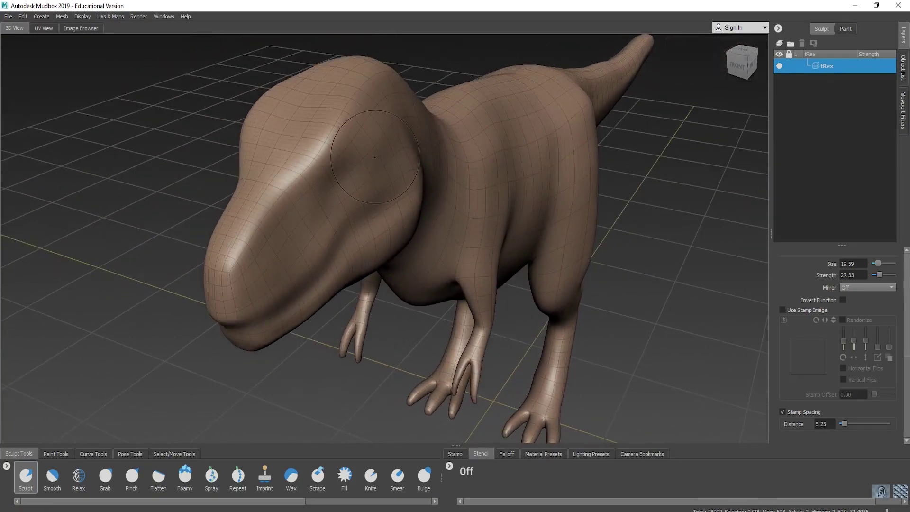
mouse_move(341, 178)
left_mouse_down("alt")
mouse_move(654, 184)
mouse_move(588, 187)
mouse_move(602, 190)
left_mouse_up("alt")
left_click(851, 288)
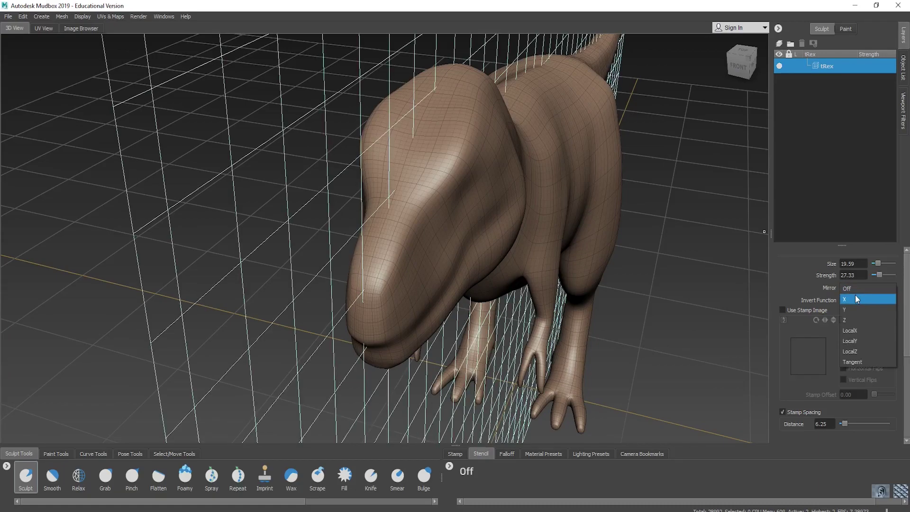
left_click(855, 298)
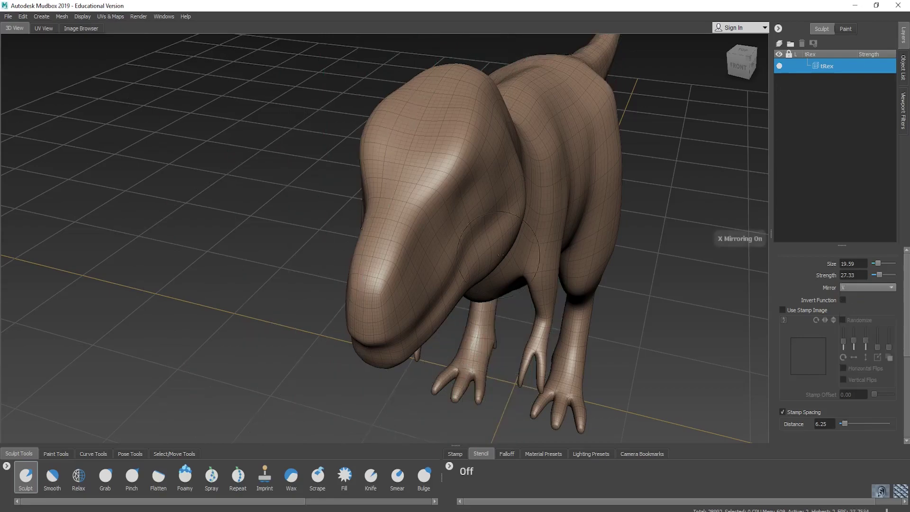
Step: Lower the brush to size 13.68 and strength 3.66, trying mirrored strokes along the brow ridge and undoing them
mouse_move(493, 242)
left_mouse_down("alt")
mouse_move(361, 180)
mouse_move(353, 204)
mouse_move(304, 252)
left_mouse_up("alt")
key("ctrl+z")
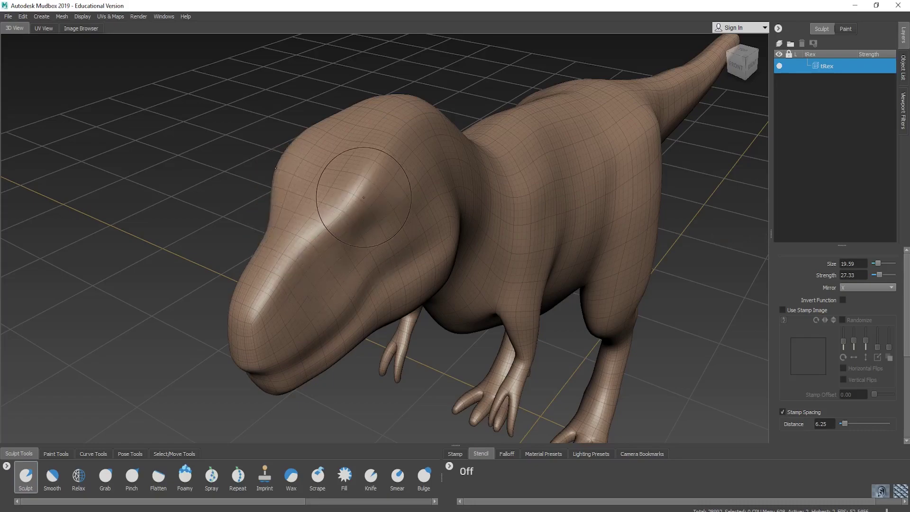
left_click_drag(363, 197, 364, 194)
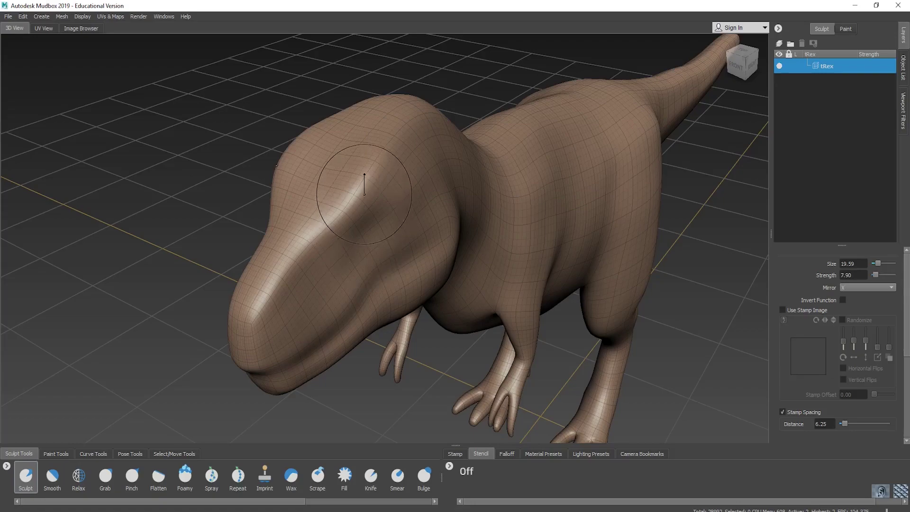
left_click_drag(364, 194, 288, 264)
key("ctrl+z")
left_click_drag(312, 246, 362, 198)
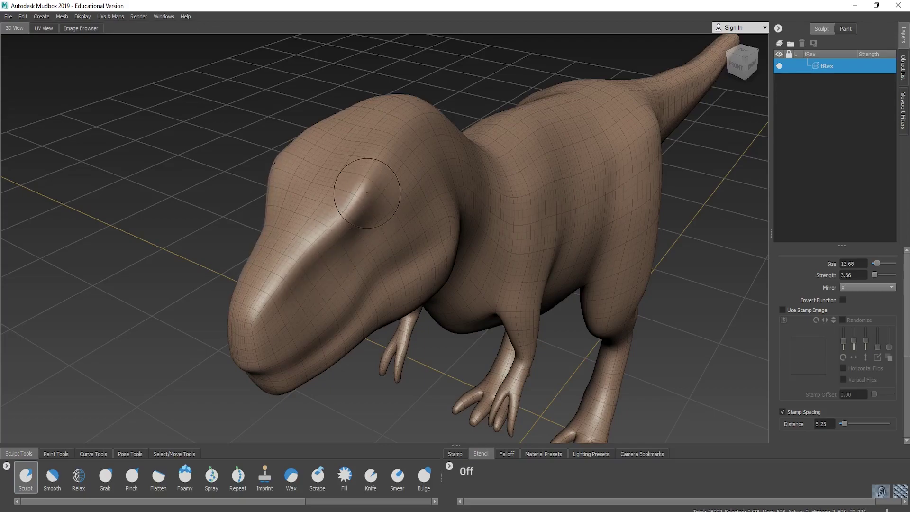
mouse_move(367, 193)
left_mouse_down()
mouse_move(384, 162)
mouse_move(396, 179)
left_mouse_up()
key("ctrl+z")
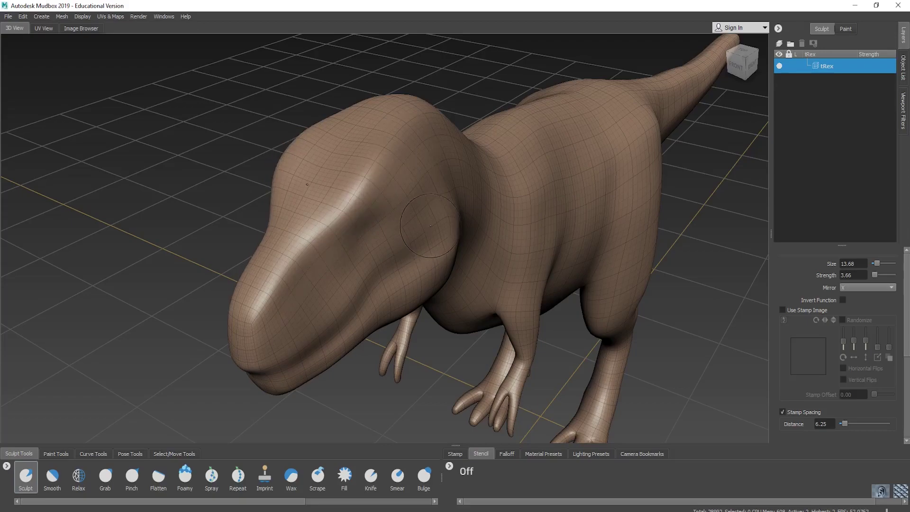
Step: Examine the opposite side of the T Rex's head and the top of its snout
left_click_drag(379, 227, 353, 218, "alt")
middle_click_drag(353, 217, 360, 127, "alt")
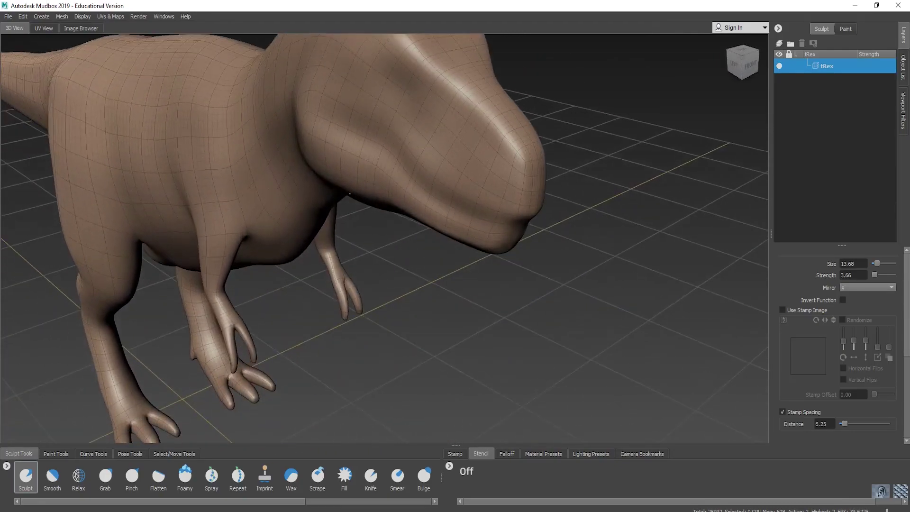
left_click_drag(360, 127, 368, 195, "alt")
scroll(438, 221, "up", 4)
mouse_move(482, 226)
left_mouse_down()
mouse_move(449, 181)
mouse_move(372, 121)
mouse_move(554, 276)
mouse_move(618, 348)
left_mouse_up()
scroll(457, 264, "down", 5)
middle_click_drag(457, 264, 403, 220, "alt")
scroll(379, 214, "up", 3)
middle_click_drag(329, 209, 397, 212, "alt")
left_click_drag(398, 211, 433, 243, "alt")
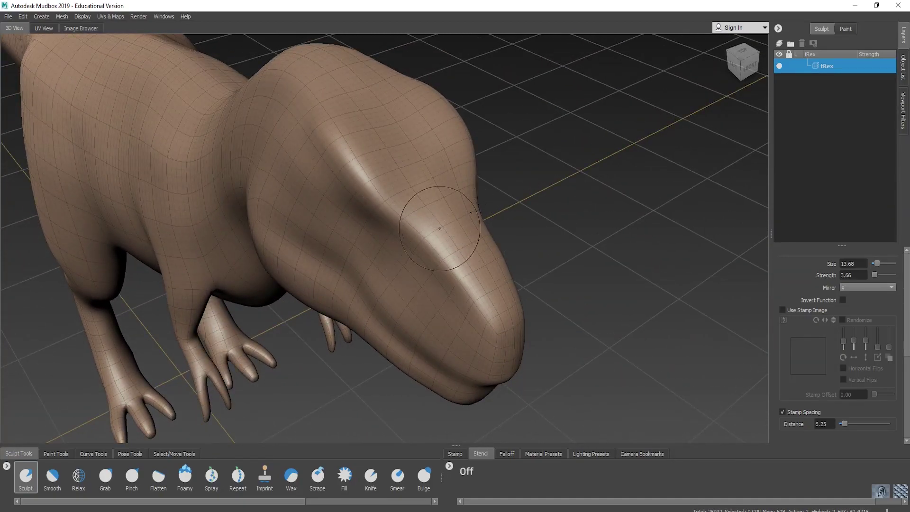
Step: Raise the brush to size 22.03 and strength 6.61 and build up the mirrored ridge from brow to snout
key("shift+d")
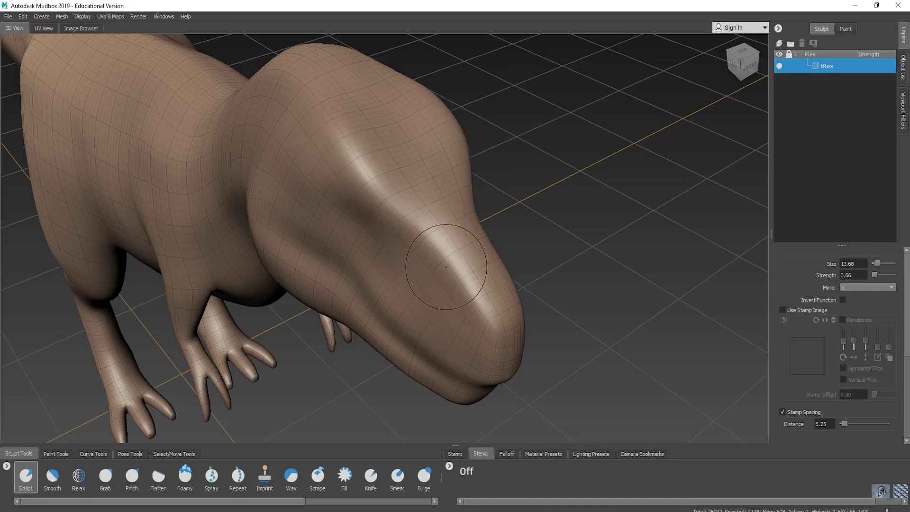
left_click_drag(446, 268, 329, 125)
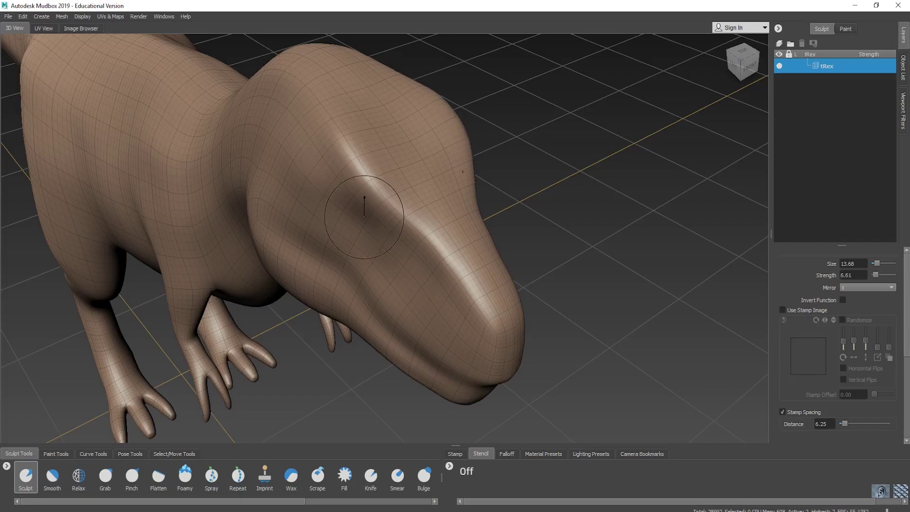
key("bracketright")
key("bracketright")
key("bracketright")
key("bracketright")
key("bracketright")
mouse_move(327, 138)
left_mouse_down()
mouse_move(339, 165)
mouse_move(428, 231)
mouse_move(488, 312)
left_mouse_up()
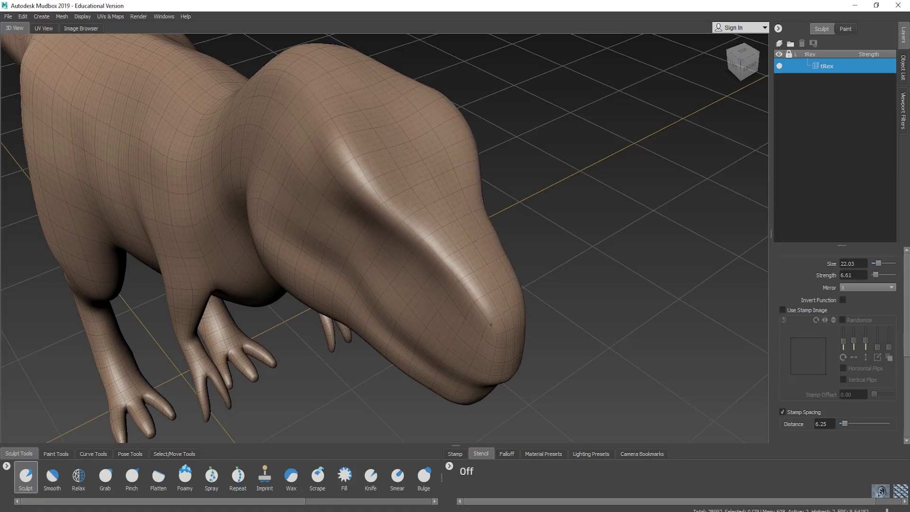
Step: Hide the mesh wireframe and reduce the Sculpt brush size to 11.71
key("w")
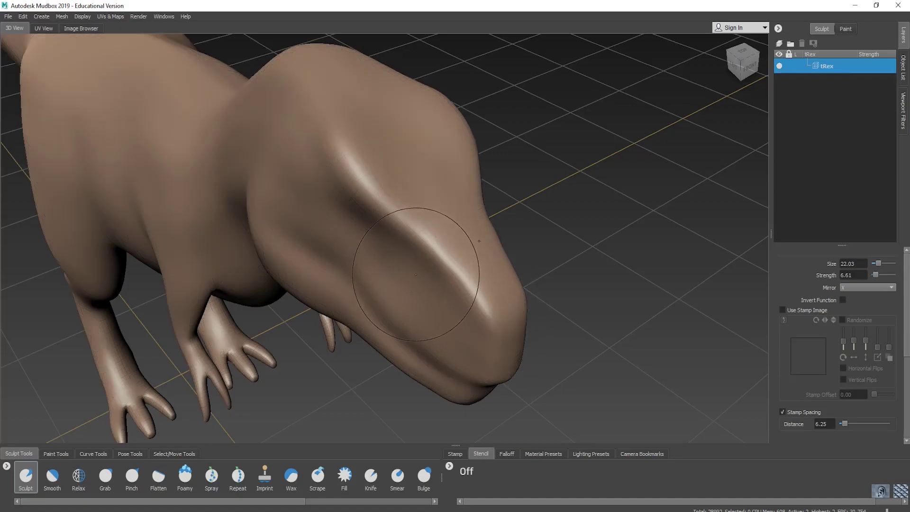
mouse_move(418, 275)
left_mouse_down("alt")
mouse_move(406, 283)
mouse_move(448, 274)
mouse_move(423, 287)
left_mouse_up("alt")
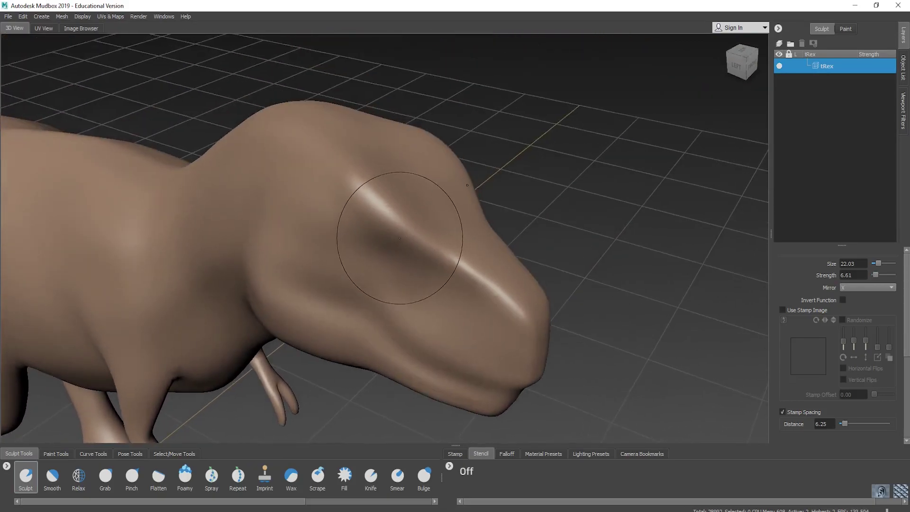
key("b")
mouse_move(398, 242)
left_mouse_down()
mouse_move(382, 241)
mouse_move(395, 245)
left_mouse_up()
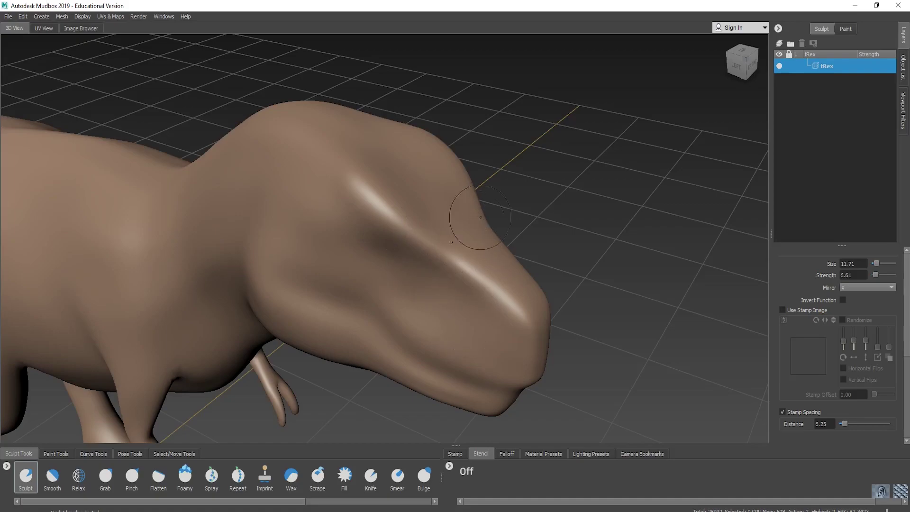
Step: Adjust the Smooth tool's strength and switch back to the Sculpt tool
left_click(53, 479)
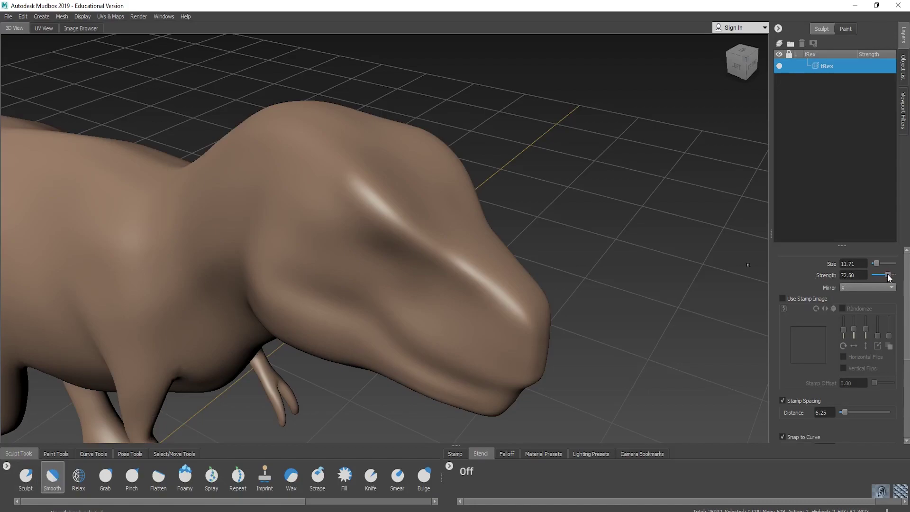
left_click_drag(884, 276, 883, 277)
left_click(26, 476)
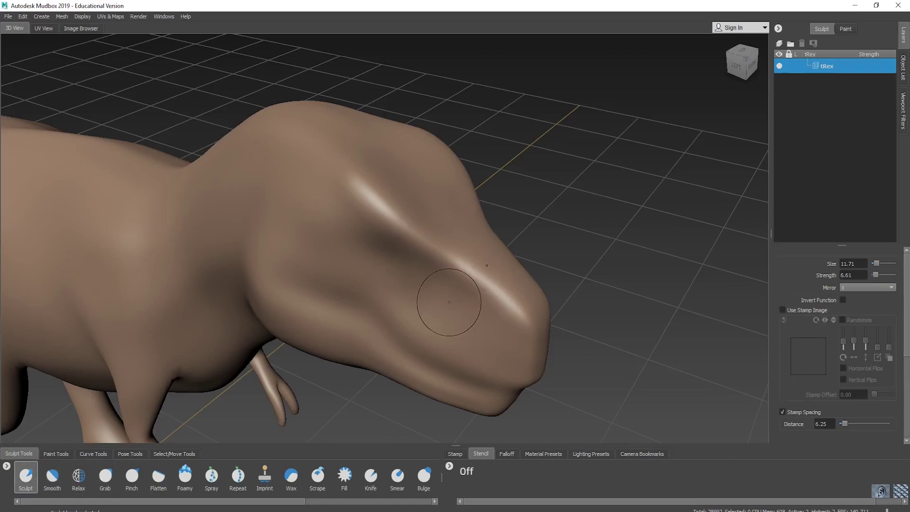
Step: Reduce the brush size to 7.68 and carve an eye socket inward below the brow ridge
middle_click_drag(449, 300, 458, 283, "alt")
left_click_drag(458, 283, 516, 313, "alt")
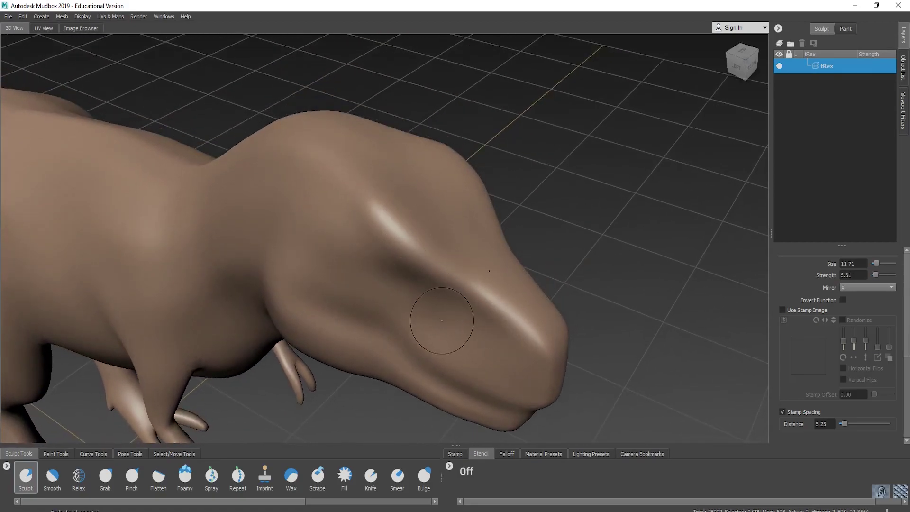
middle_click_drag(452, 341, 468, 272, "alt")
mouse_move(468, 272)
left_mouse_down("alt")
mouse_move(430, 308)
mouse_move(432, 289)
left_mouse_up("alt")
middle_click_drag(432, 289, 415, 324, "alt")
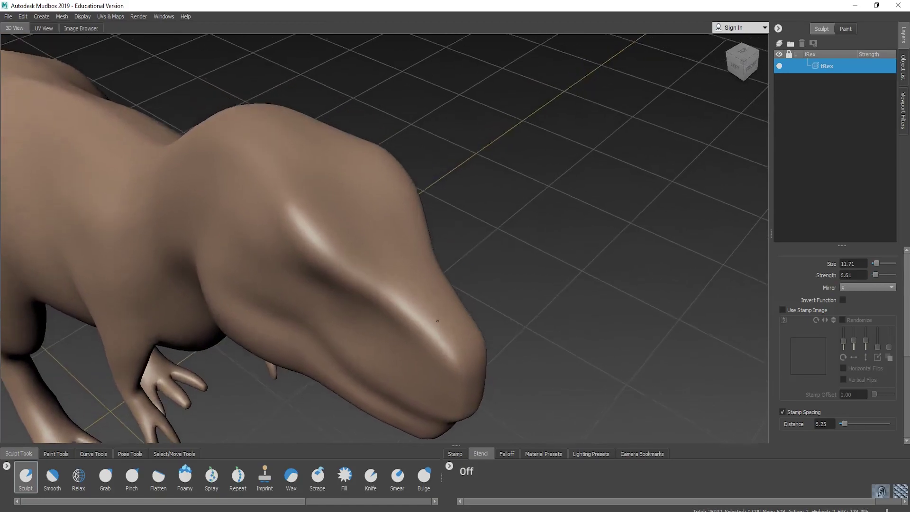
left_click_drag(437, 320, 439, 262, "alt")
middle_click_drag(438, 262, 433, 260, "alt")
scroll(430, 142, "up", 5)
middle_click_drag(430, 151, 418, 171, "alt")
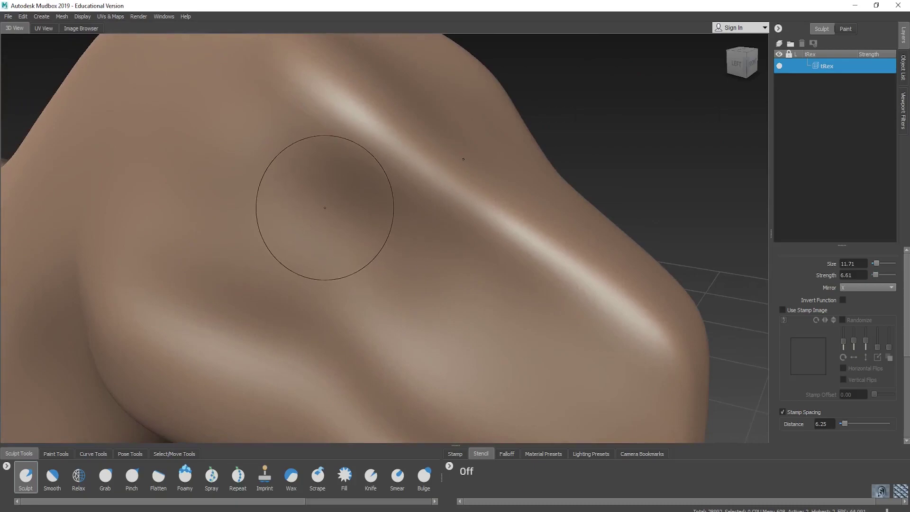
key("bracketleft")
key("bracketleft")
key("bracketleft")
key("bracketleft")
mouse_move(321, 191)
left_mouse_down("ctrl")
mouse_move(326, 211)
mouse_move(372, 216)
mouse_move(296, 185)
mouse_move(331, 229)
mouse_move(379, 243)
left_mouse_up("ctrl")
Step: Smooth the floor and rim of the carved eye socket
mouse_move(383, 243)
left_mouse_down("shift")
mouse_move(365, 227)
mouse_move(369, 191)
mouse_move(294, 182)
mouse_move(280, 203)
mouse_move(378, 255)
mouse_move(361, 211)
mouse_move(305, 192)
left_mouse_up("shift")
left_click_drag(334, 220, 299, 213, "shift")
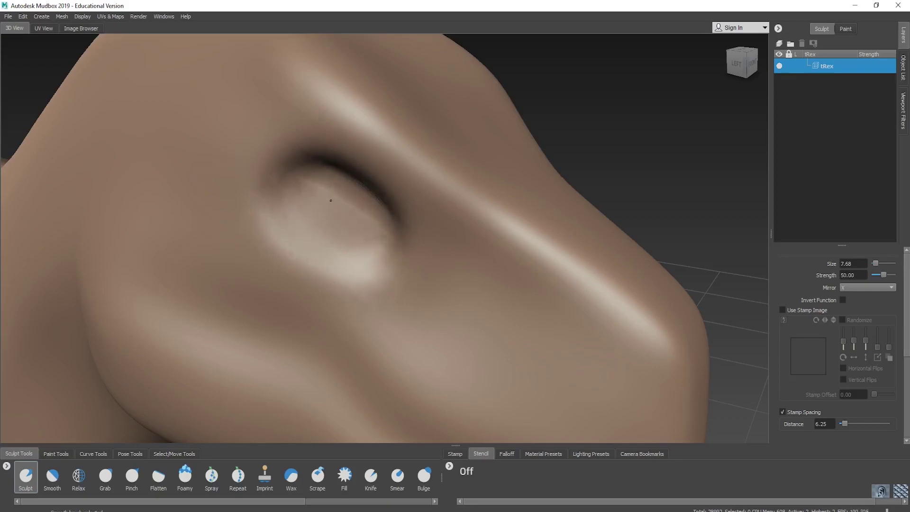
mouse_move(330, 187)
left_mouse_down("shift")
mouse_move(352, 197)
mouse_move(387, 251)
left_mouse_up("shift")
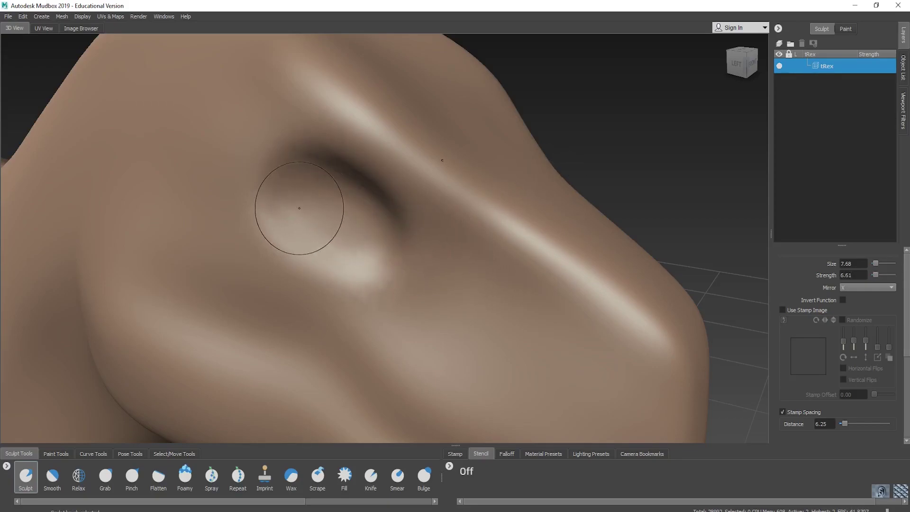
Step: Add a third subdivision level to the mesh and raise an eyeball inside the socket with brush size 5.04
key("shift+d")
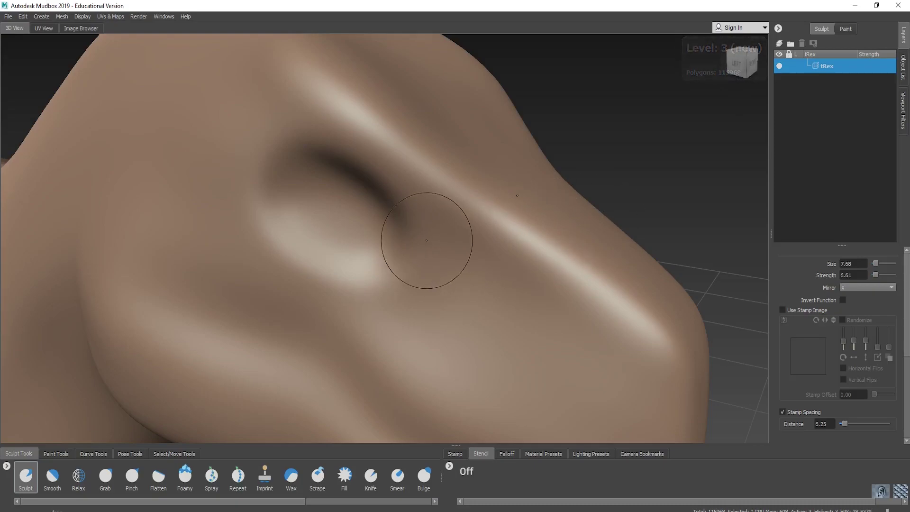
mouse_move(381, 240)
left_mouse_down("alt")
mouse_move(369, 240)
mouse_move(391, 234)
left_mouse_up("alt")
middle_click_drag(390, 234, 384, 236, "alt")
mouse_move(384, 236)
left_mouse_down("alt")
mouse_move(409, 232)
mouse_move(406, 218)
mouse_move(428, 228)
mouse_move(378, 219)
mouse_move(448, 225)
mouse_move(388, 204)
mouse_move(441, 256)
mouse_move(406, 209)
mouse_move(406, 226)
mouse_move(444, 243)
left_mouse_up("alt")
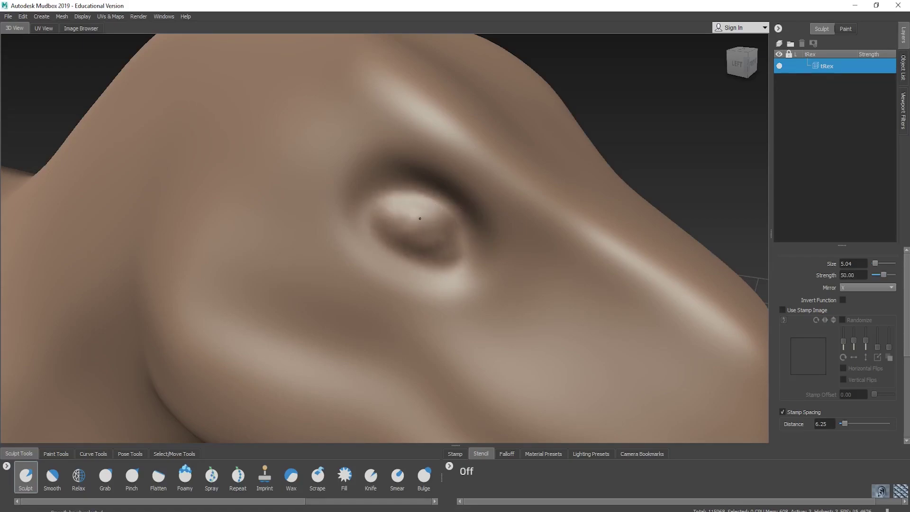
Step: Lower the Sculpt strength to 3.76 and shape the eyelids and eye corners around the eyeball, smoothing the strokes
mouse_move(443, 280)
left_mouse_down()
mouse_move(309, 231)
mouse_move(389, 175)
mouse_move(372, 178)
mouse_move(472, 195)
mouse_move(521, 225)
mouse_move(504, 249)
mouse_move(437, 279)
left_mouse_up()
mouse_move(296, 221)
left_mouse_down()
mouse_move(257, 187)
mouse_move(269, 187)
mouse_move(302, 227)
mouse_move(315, 213)
mouse_move(297, 209)
mouse_move(316, 214)
mouse_move(290, 207)
mouse_move(398, 274)
mouse_move(448, 284)
left_mouse_up()
mouse_move(336, 245)
left_mouse_down("shift")
mouse_move(438, 283)
mouse_move(493, 276)
mouse_move(442, 290)
left_mouse_up("shift")
mouse_move(526, 242)
left_mouse_down()
mouse_move(508, 263)
mouse_move(425, 285)
mouse_move(444, 287)
mouse_move(445, 253)
left_mouse_up()
right_click_drag(445, 252, 355, 214, "alt")
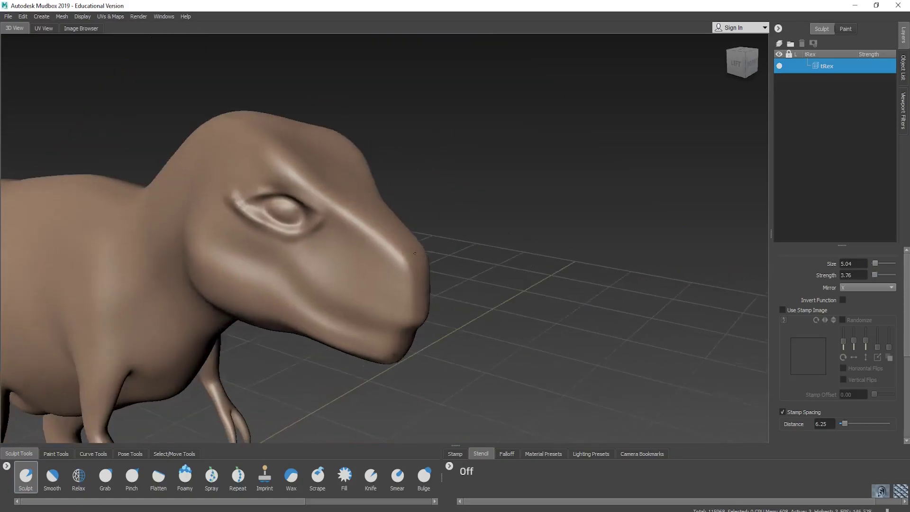
Step: Reduce the brush size to 3.67, try to carve a pupil into the eyeball, and undo the stroke
left_click_drag(356, 213, 375, 259, "alt")
scroll(372, 263, "up", 5)
middle_click_drag(327, 363, 427, 194, "alt")
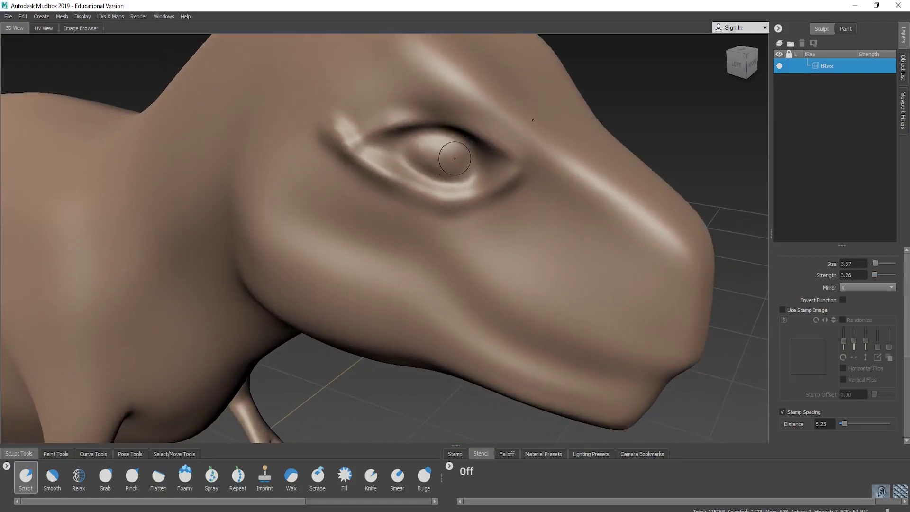
left_click_drag(452, 157, 452, 165, "ctrl")
mouse_move(524, 223)
right_mouse_down("alt")
mouse_move(464, 231)
mouse_move(519, 234)
right_mouse_up("alt")
key("ctrl+z")
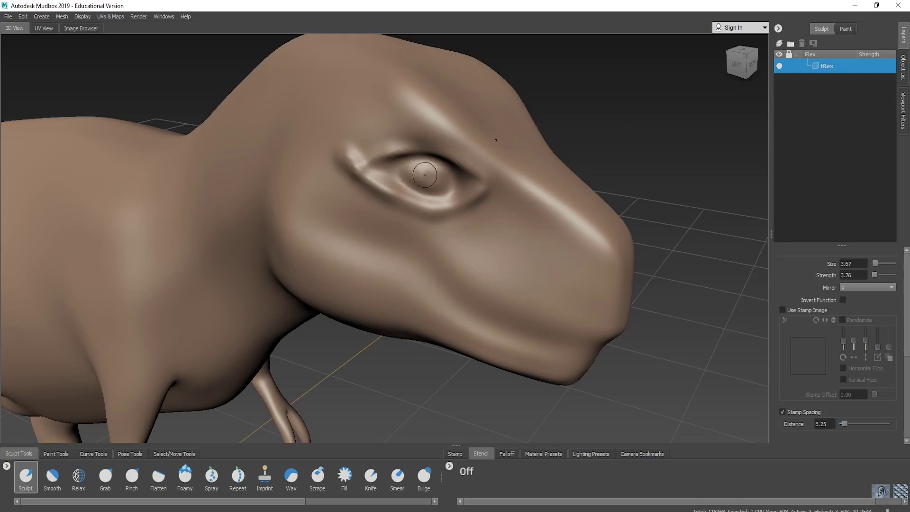
Step: Carve a pupil into the eyeball and cut the mouth line from the cheek around to the front of the snout
mouse_move(425, 175)
left_mouse_down("alt")
mouse_move(307, 223)
mouse_move(399, 297)
mouse_move(466, 331)
mouse_move(544, 350)
mouse_move(421, 287)
left_mouse_up("alt")
left_click_drag(313, 235, 340, 236)
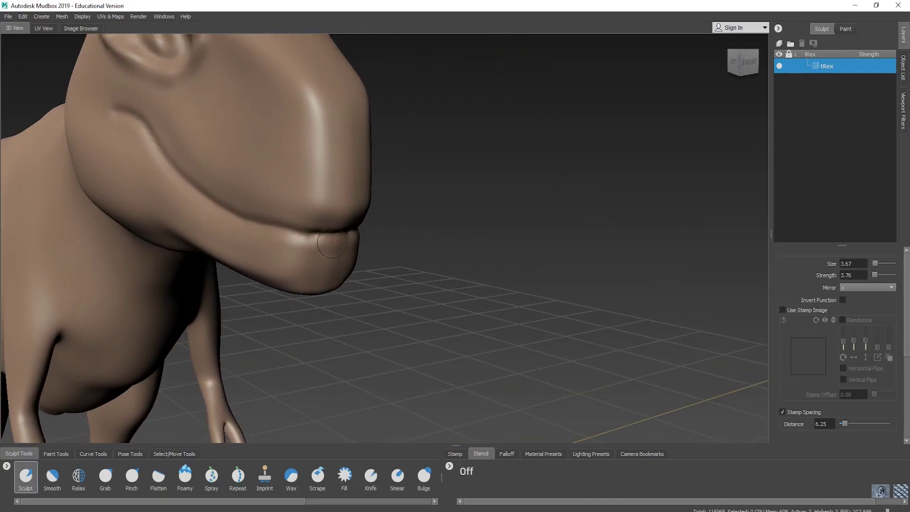
left_click_drag(266, 231, 297, 238, "alt")
mouse_move(297, 238)
middle_mouse_down("alt")
mouse_move(286, 240)
mouse_move(290, 233)
middle_mouse_up("alt")
right_click_drag(290, 233, 642, 234, "alt")
right_click_drag(289, 256, 263, 254, "alt")
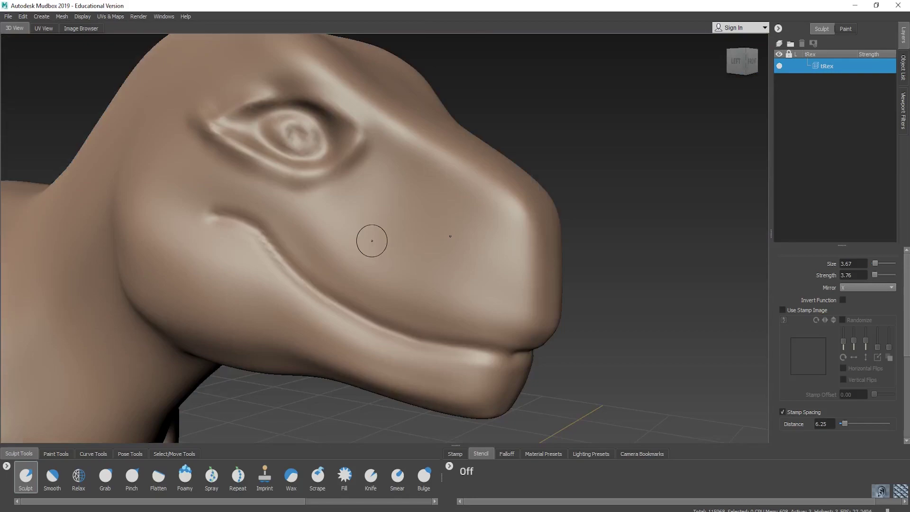
Step: Smooth the crease of the mouth line along the T Rex's cheek
middle_click_drag(263, 254, 290, 254, "alt")
right_click_drag(291, 254, 299, 258, "alt")
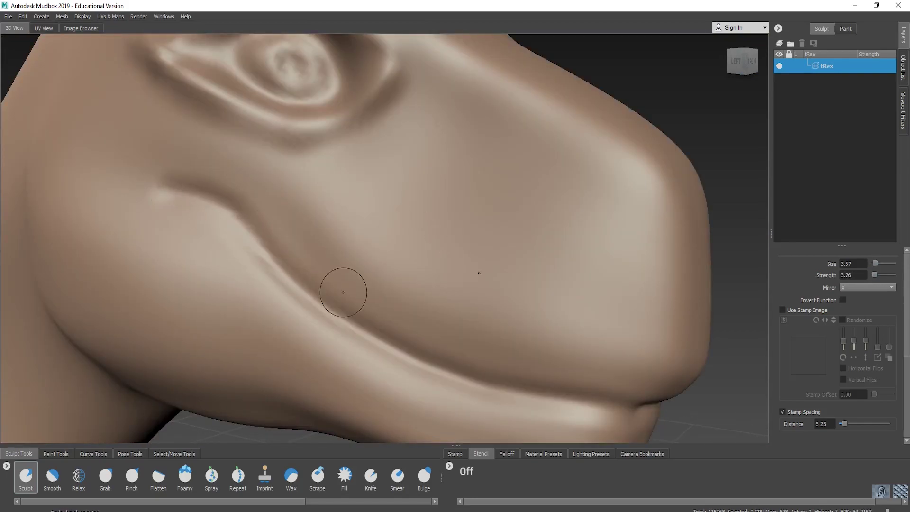
right_click_drag(393, 292, 388, 263, "alt")
middle_click_drag(386, 286, 366, 275, "alt")
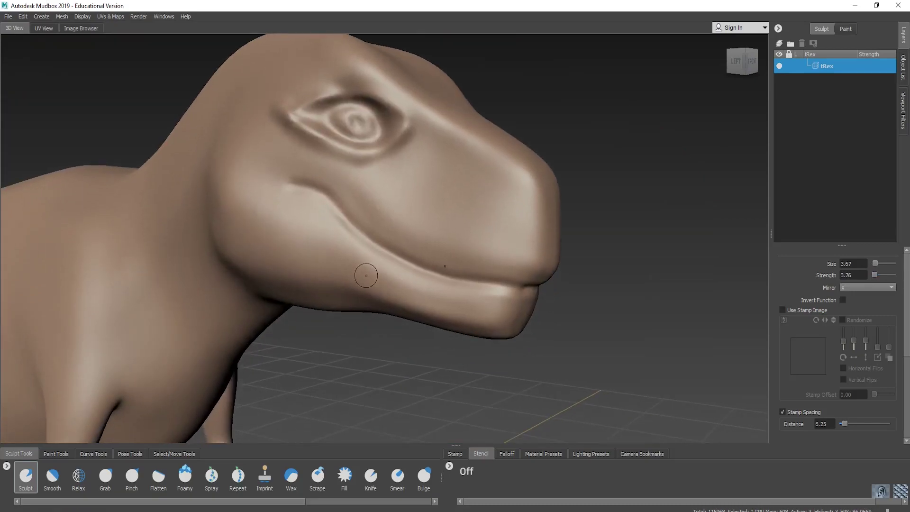
Step: Set the Sculpt brush to the full-square falloff, try carving a nostril on the snout, and undo the stroke
right_click_drag(366, 275, 363, 273, "alt")
left_click_drag(364, 273, 375, 237, "alt")
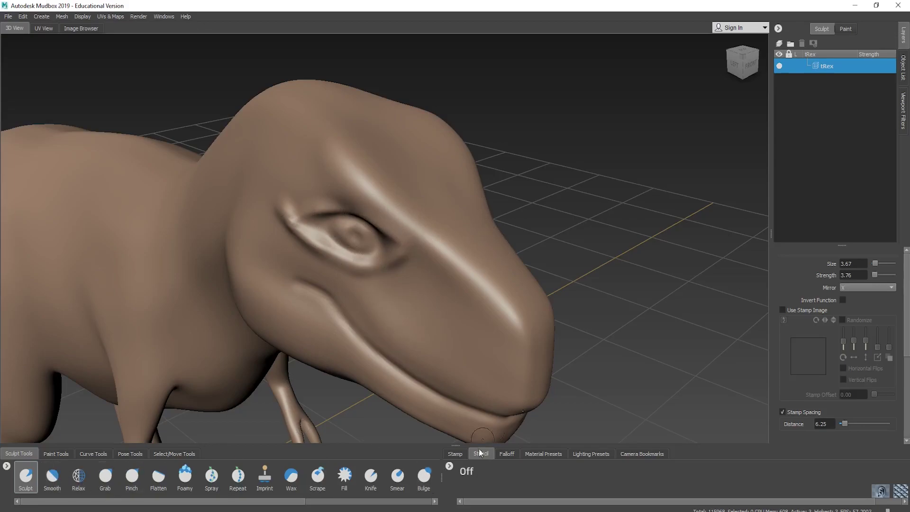
left_click(504, 454)
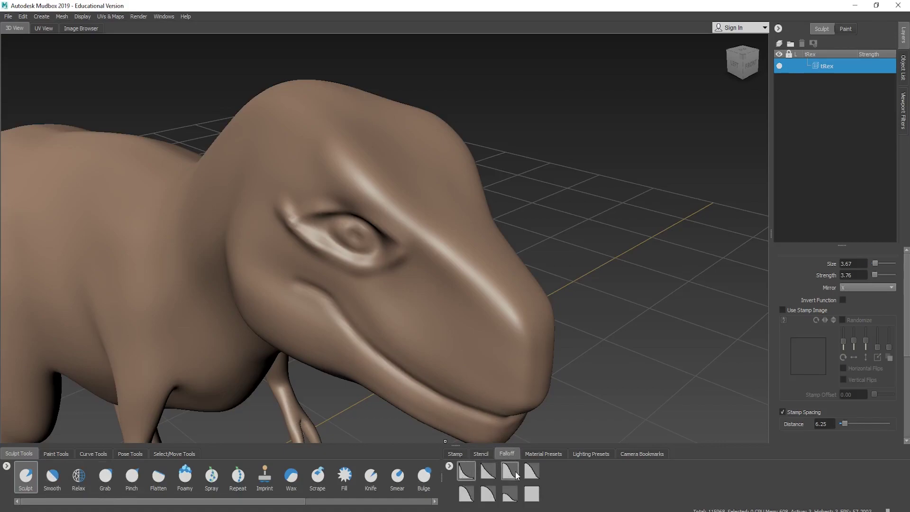
left_click(537, 499)
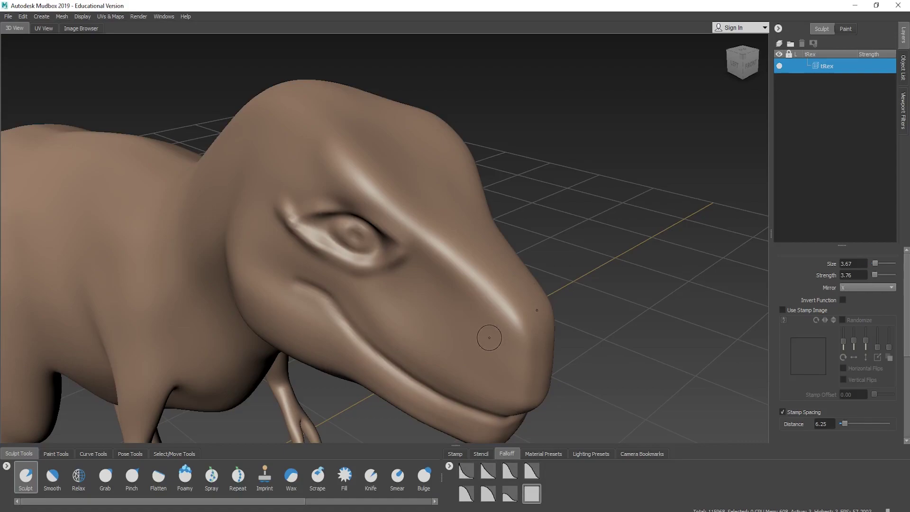
mouse_move(489, 337)
left_mouse_down()
mouse_move(481, 345)
mouse_move(498, 340)
mouse_move(491, 371)
left_mouse_up()
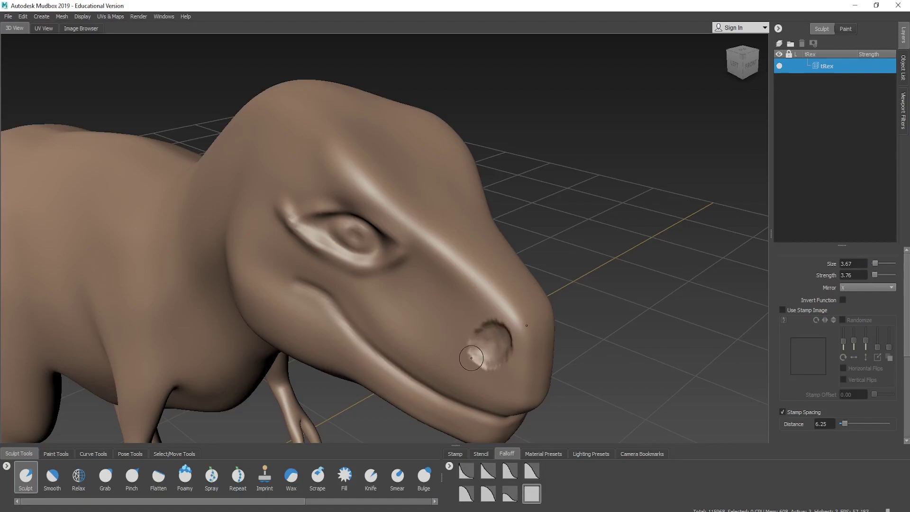
key("ctrl+z")
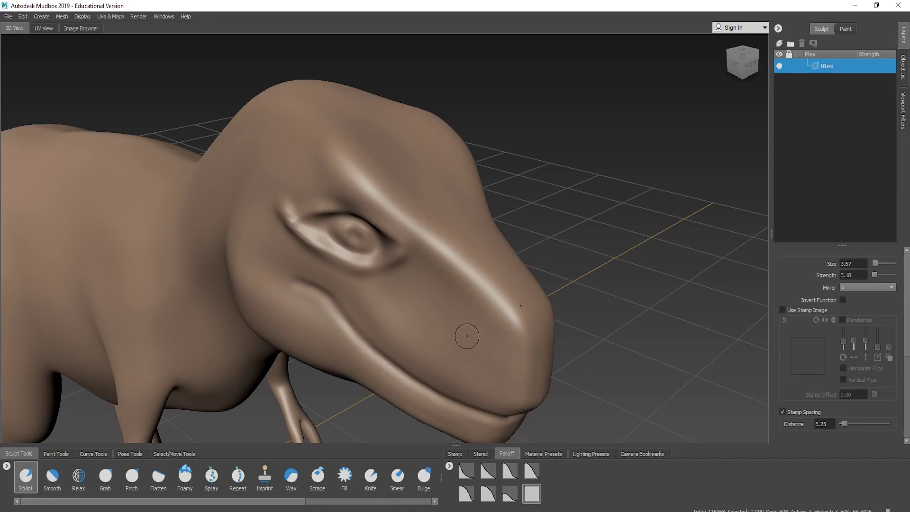
Step: Carve a round nostril near the tip of the snout with Sculpt strength 3.18 and soften it
mouse_move(466, 336)
left_mouse_down()
mouse_move(486, 345)
mouse_move(455, 350)
mouse_move(503, 351)
mouse_move(471, 310)
left_mouse_up()
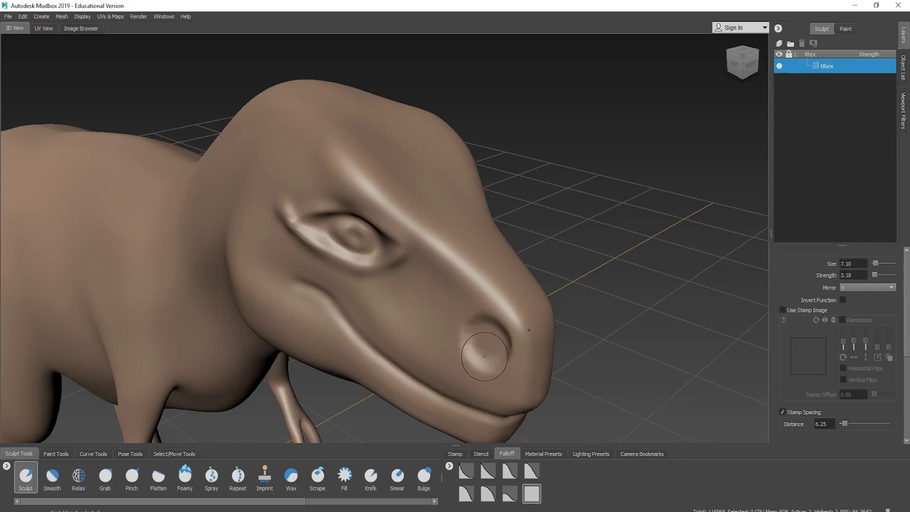
scroll(484, 351, "down", 5)
mouse_move(485, 351)
left_mouse_down("alt")
mouse_move(419, 354)
mouse_move(469, 352)
left_mouse_up("alt")
left_click_drag(466, 261, 447, 345, "alt")
scroll(379, 325, "up", 5)
middle_click_drag(379, 326, 446, 190, "alt")
left_click_drag(401, 275, 402, 280, "alt")
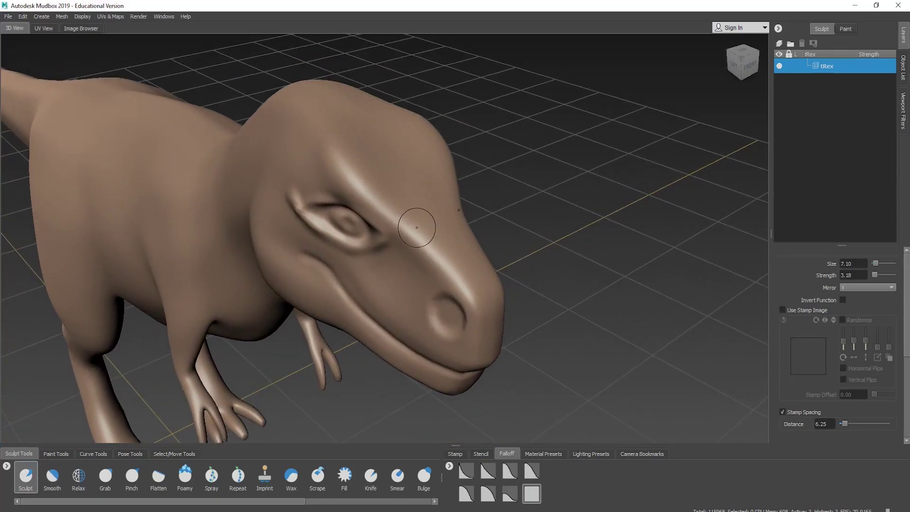
scroll(417, 231, "up", 2)
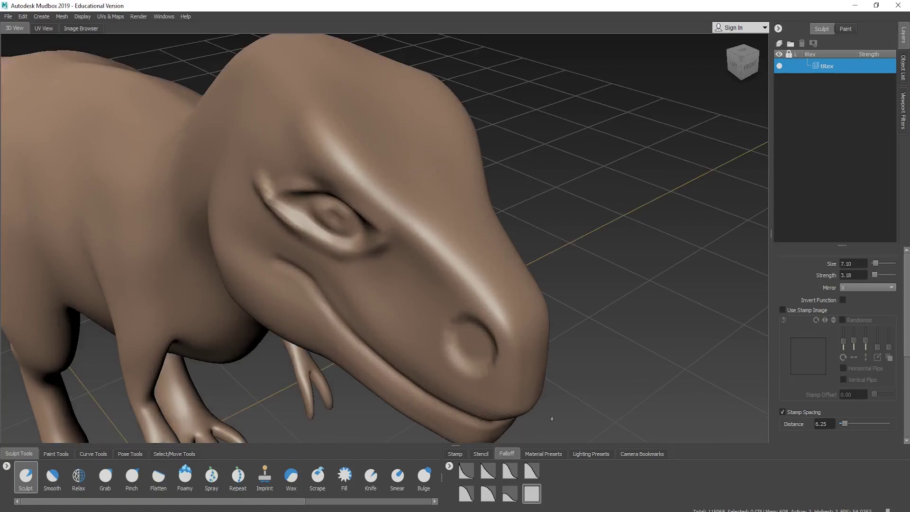
Step: Reduce the brush size to 5.17, pick the third falloff curve, and raise a row of bumps along the snout ridge
mouse_move(435, 241)
left_mouse_down()
mouse_move(439, 234)
mouse_move(510, 258)
mouse_move(456, 257)
left_mouse_up()
key("ctrl+z")
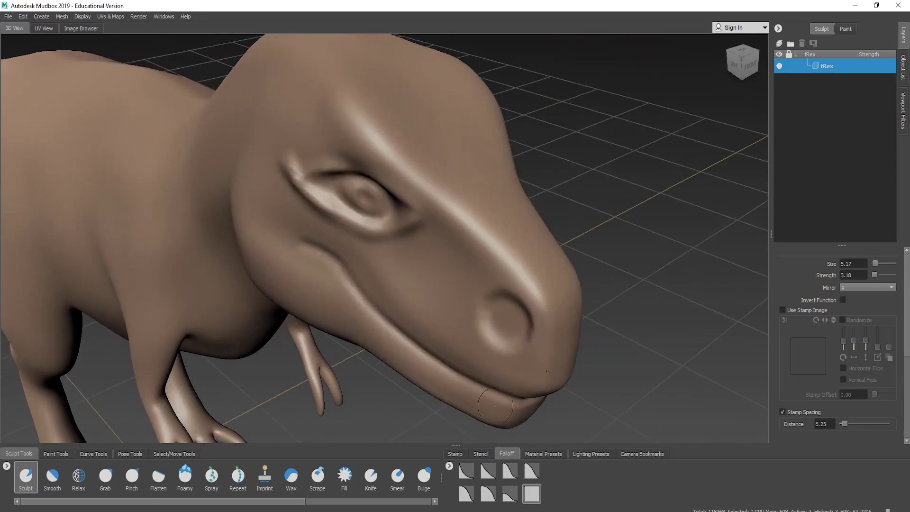
left_click(505, 476)
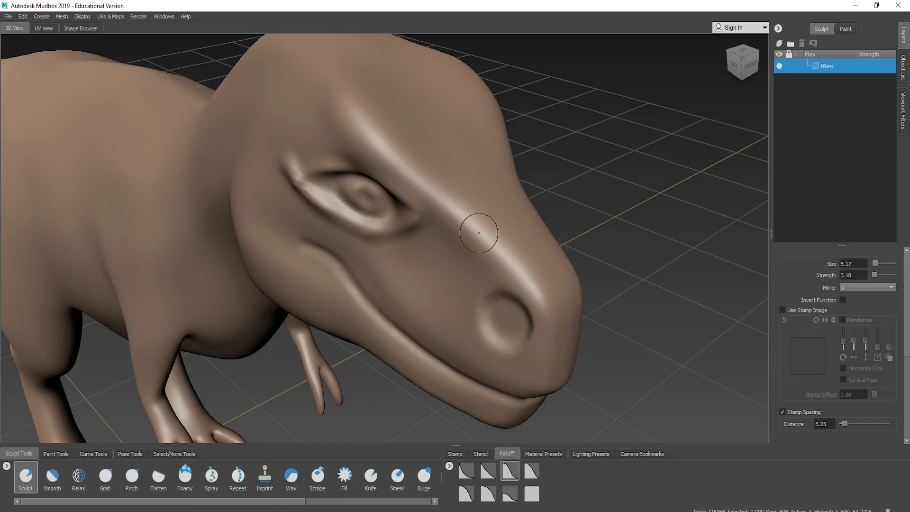
left_click_drag(478, 231, 482, 227)
left_click_drag(507, 261, 506, 260)
mouse_move(538, 291)
left_mouse_down()
mouse_move(557, 293)
mouse_move(504, 292)
mouse_move(550, 302)
mouse_move(558, 280)
mouse_move(494, 290)
mouse_move(503, 279)
mouse_move(426, 271)
mouse_move(442, 246)
mouse_move(427, 254)
mouse_move(449, 248)
left_mouse_up()
scroll(547, 308, "down", 3)
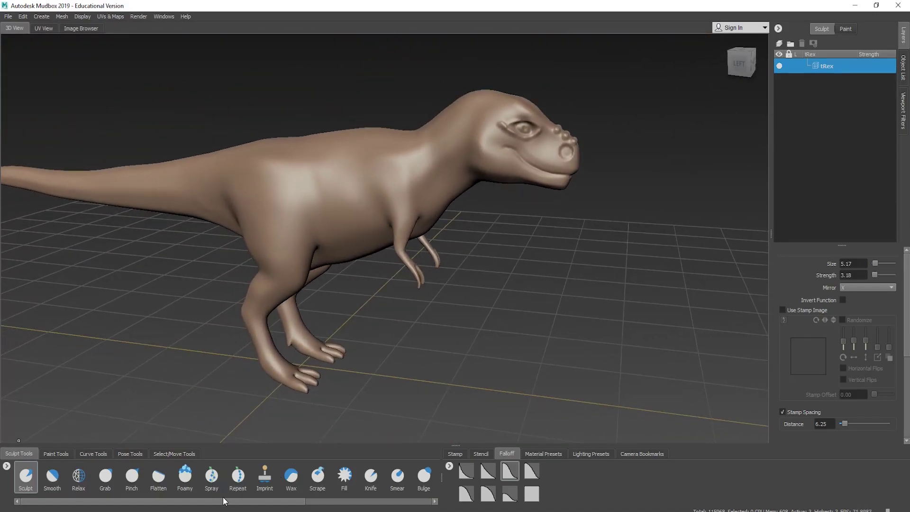
Step: Switch to the Bulge brush and enlarge it to size 30.71 for work on the hind leg
left_click_drag(224, 501, 320, 506)
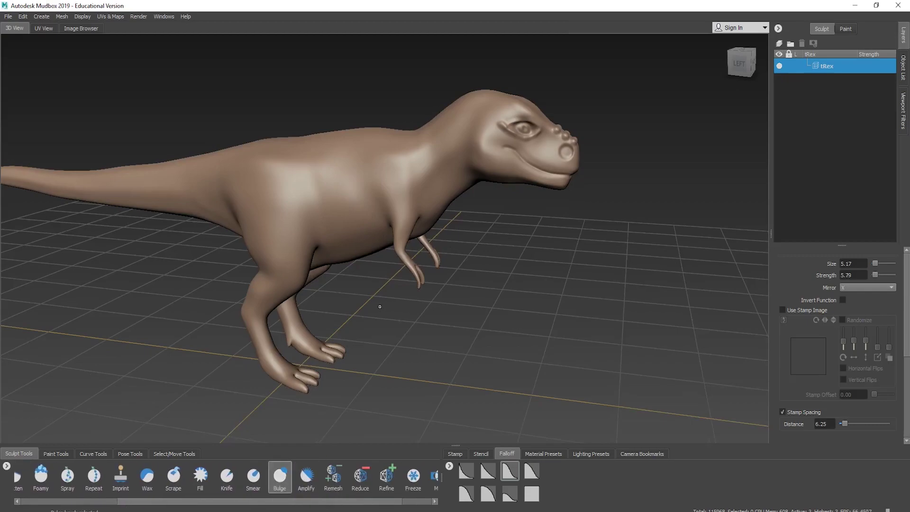
middle_click_drag(379, 306, 383, 334, "alt")
right_click_drag(383, 334, 294, 336, "alt")
mouse_move(294, 337)
middle_mouse_down("alt")
mouse_move(358, 225)
mouse_move(353, 258)
middle_mouse_up("alt")
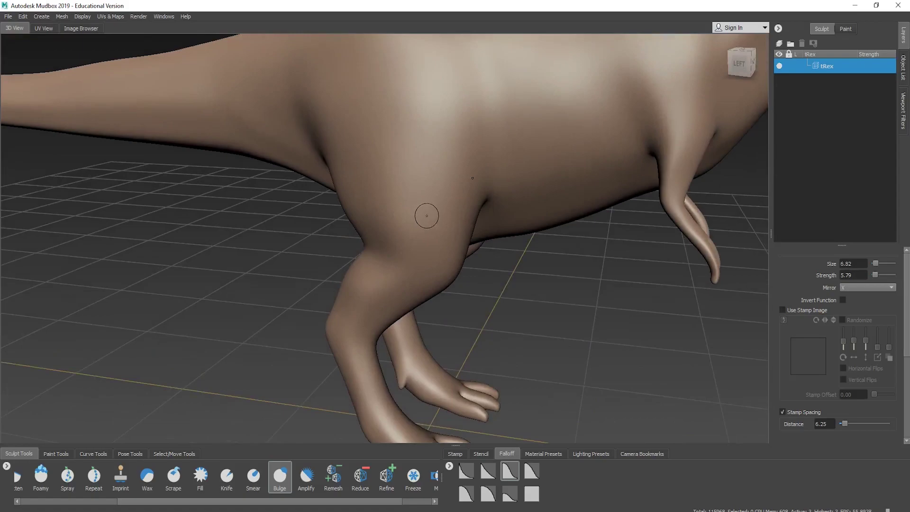
left_click(280, 475)
key("bracketright")
key("bracketright")
key("bracketright")
key("bracketright")
key("bracketright")
key("bracketright")
key("bracketright")
key("bracketright")
key("bracketright")
key("bracketright")
key("bracketright")
key("bracketright")
key("bracketleft")
key("bracketright")
scroll(423, 217, "down", 4)
mouse_move(422, 217)
left_mouse_down("alt")
mouse_move(404, 225)
mouse_move(427, 230)
left_mouse_up("alt")
middle_click_drag(427, 230, 422, 206, "alt")
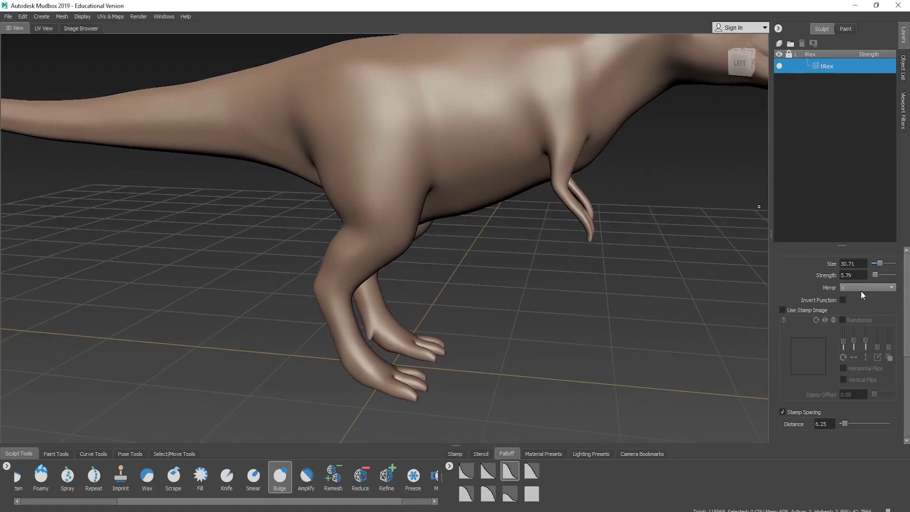
Step: Raise the Bulge strength to 8.92, try bulging the muscle on the thigh, and undo the stroke
left_click_drag(335, 271, 371, 262, "alt")
scroll(391, 243, "up", 3)
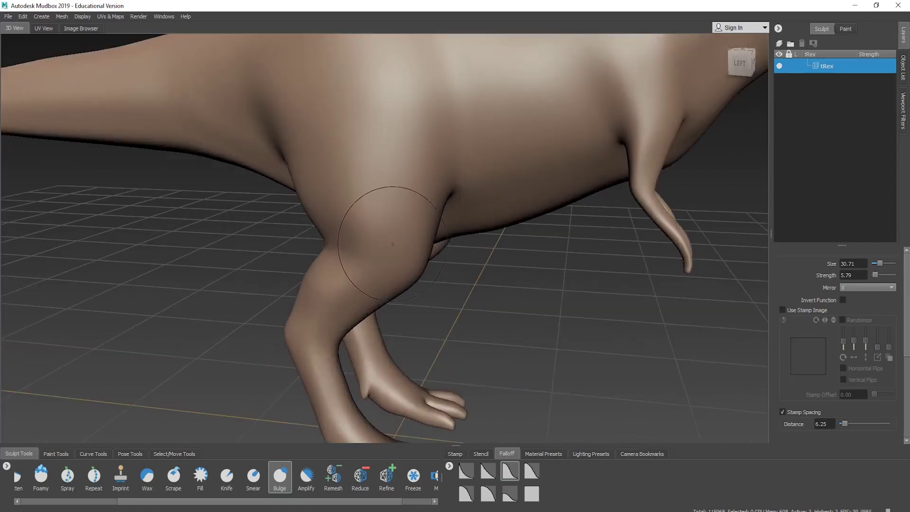
left_click_drag(422, 169, 403, 140)
left_click_drag(410, 212, 415, 166)
mouse_move(411, 214)
left_mouse_down()
mouse_move(400, 246)
mouse_move(389, 221)
left_mouse_up()
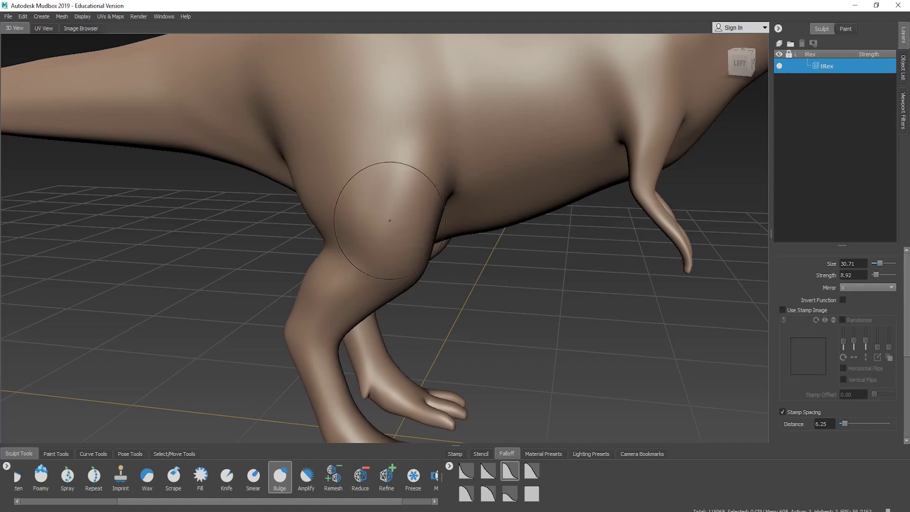
mouse_move(399, 253)
left_mouse_down()
mouse_move(410, 132)
mouse_move(403, 242)
left_mouse_up()
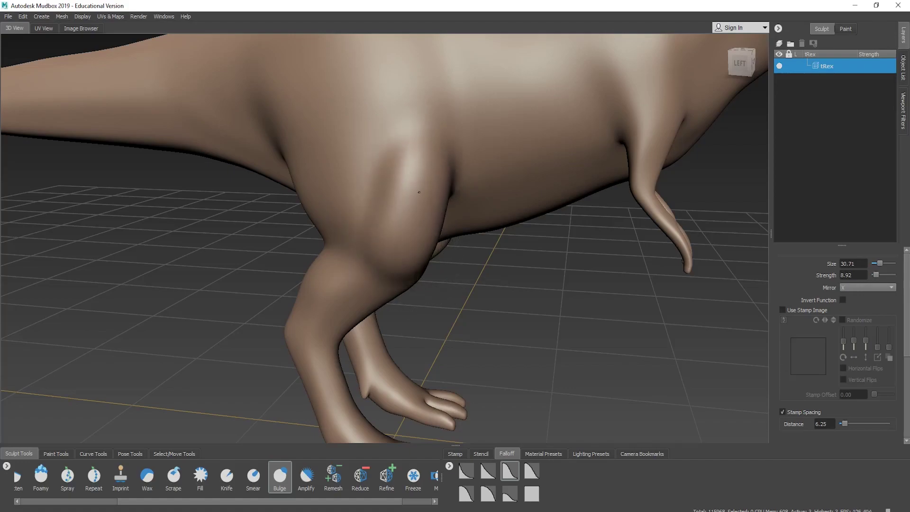
key("ctrl+z")
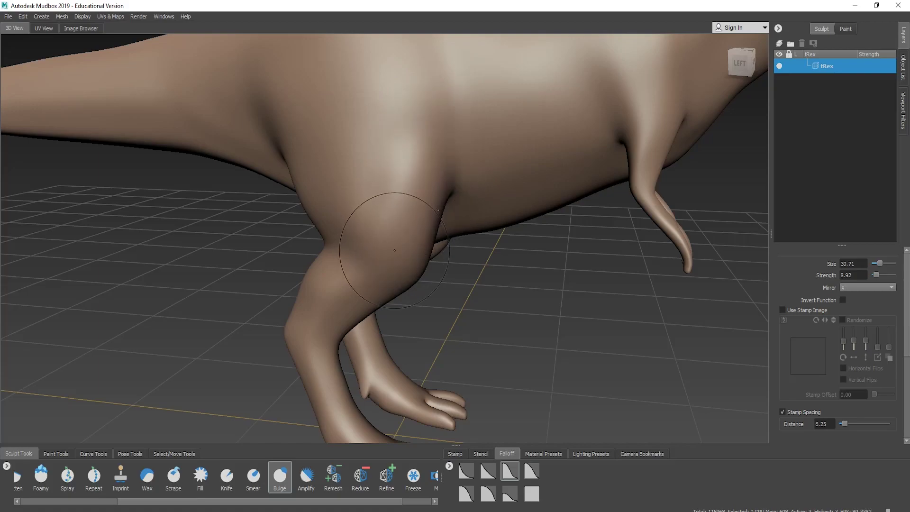
Step: Bulge the thigh muscles from the knee up to the hip and smooth the strokes
left_click_drag(394, 251, 440, 97)
left_click_drag(391, 210, 413, 127, "shift")
left_click_drag(366, 252, 295, 127)
left_click_drag(377, 207, 444, 182, "alt")
mouse_move(411, 135)
left_mouse_down("shift")
mouse_move(467, 234)
mouse_move(175, 228)
mouse_move(410, 230)
left_mouse_up("shift")
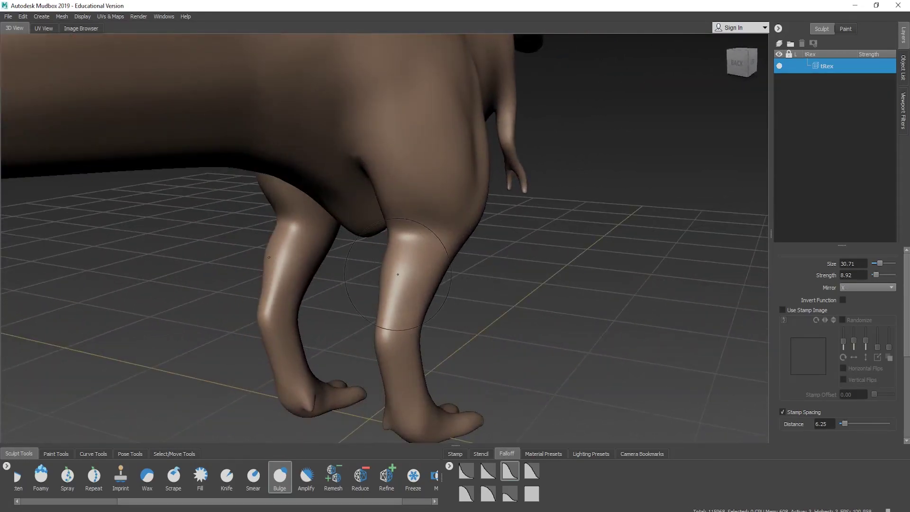
Step: Undo a first calf stroke, reduce the Bulge size to 22.38, and bulge the calf on the back of the lower leg
mouse_move(398, 273)
left_mouse_down()
mouse_move(393, 287)
mouse_move(410, 294)
left_mouse_up()
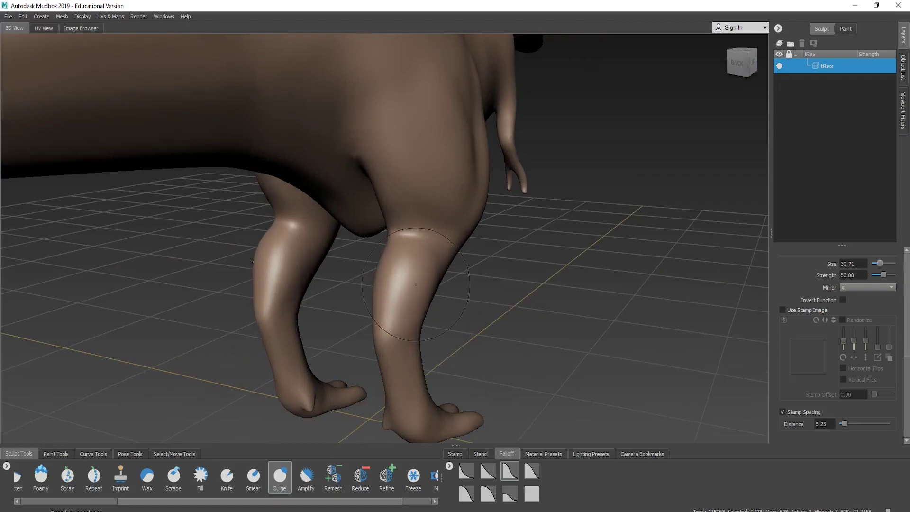
key("ctrl+z")
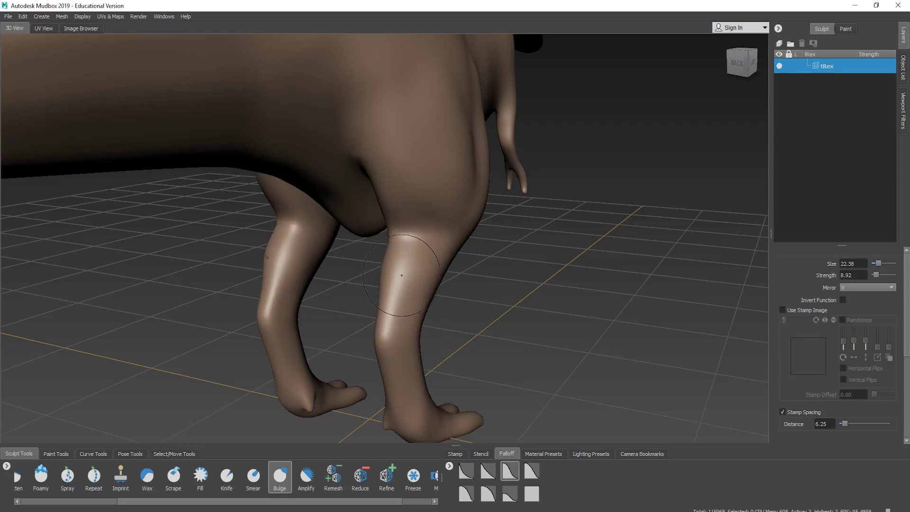
left_click_drag(402, 272, 407, 319)
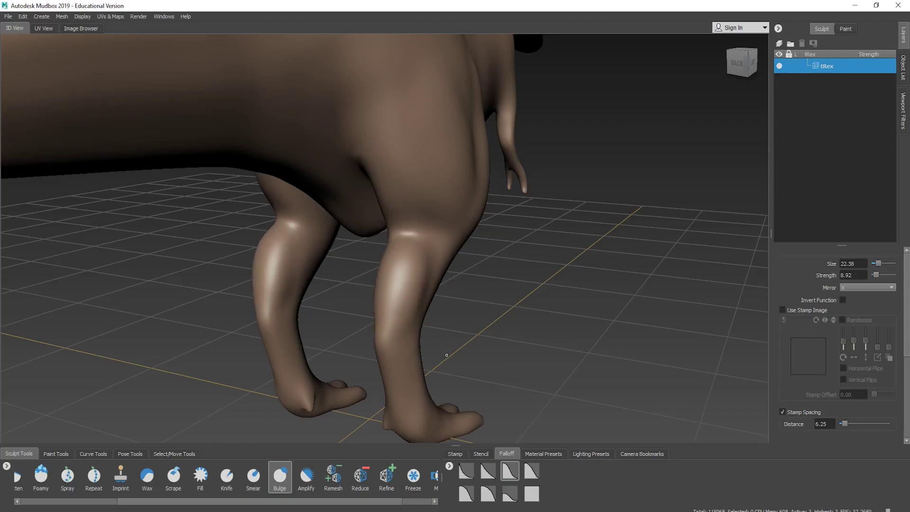
mouse_move(446, 355)
left_mouse_down("alt")
mouse_move(293, 246)
mouse_move(316, 256)
mouse_move(304, 289)
left_mouse_up("alt")
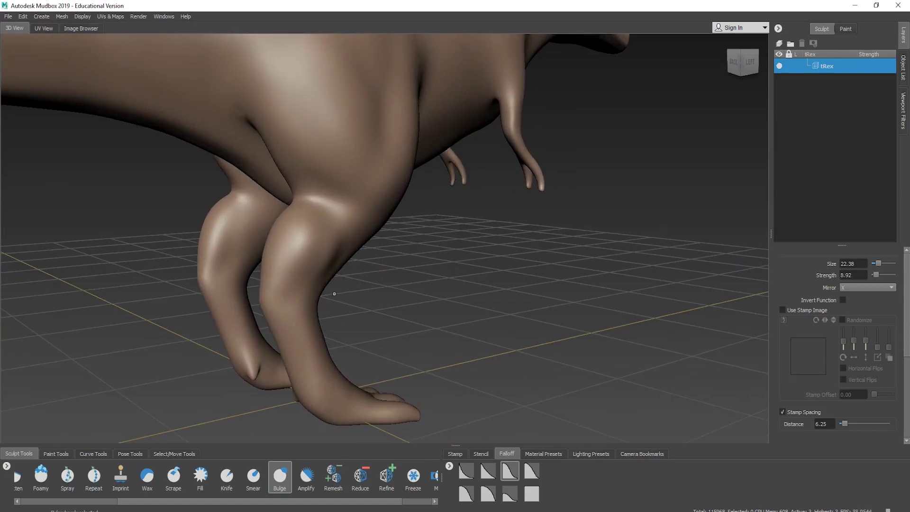
Step: Undo the last stroke, lower the Bulge strength to 5.06, and refine the outer side of the calf, smoothing it
key("ctrl+z")
key("m")
mouse_move(316, 254)
left_mouse_down()
mouse_move(326, 253)
mouse_move(301, 245)
left_mouse_up()
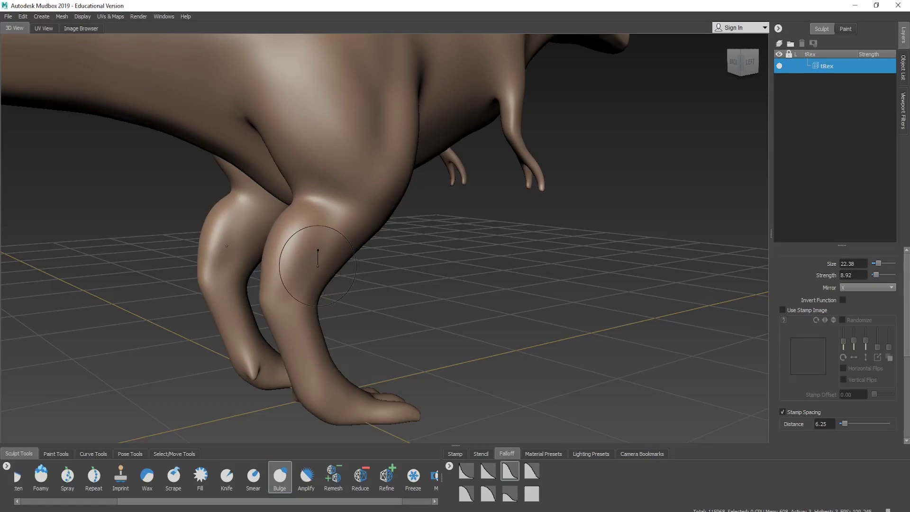
left_click_drag(296, 278, 331, 222)
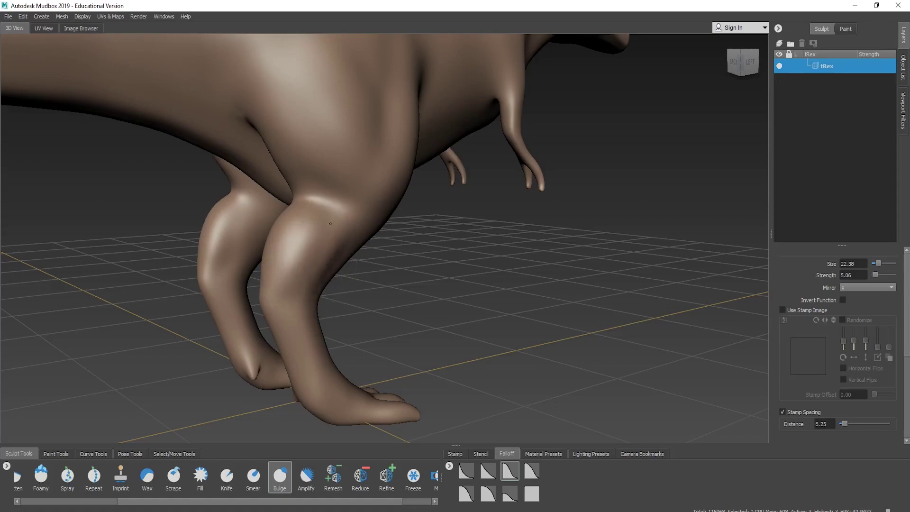
mouse_move(325, 253)
left_mouse_down("shift")
mouse_move(309, 286)
mouse_move(319, 269)
left_mouse_up("shift")
Step: Bulge the T Rex's upper back and the side of its head behind the eye
scroll(398, 276, "down", 3)
mouse_move(399, 277)
left_mouse_down("alt")
mouse_move(433, 276)
mouse_move(382, 283)
left_mouse_up("alt")
scroll(447, 195, "up", 3)
mouse_move(399, 214)
left_mouse_down()
mouse_move(414, 178)
mouse_move(404, 154)
mouse_move(394, 175)
mouse_move(378, 154)
left_mouse_up()
middle_click_drag(425, 238, 434, 245, "alt")
mouse_move(434, 245)
left_mouse_down("alt")
mouse_move(401, 259)
mouse_move(399, 277)
mouse_move(423, 274)
mouse_move(399, 268)
mouse_move(445, 264)
mouse_move(459, 274)
left_mouse_up("alt")
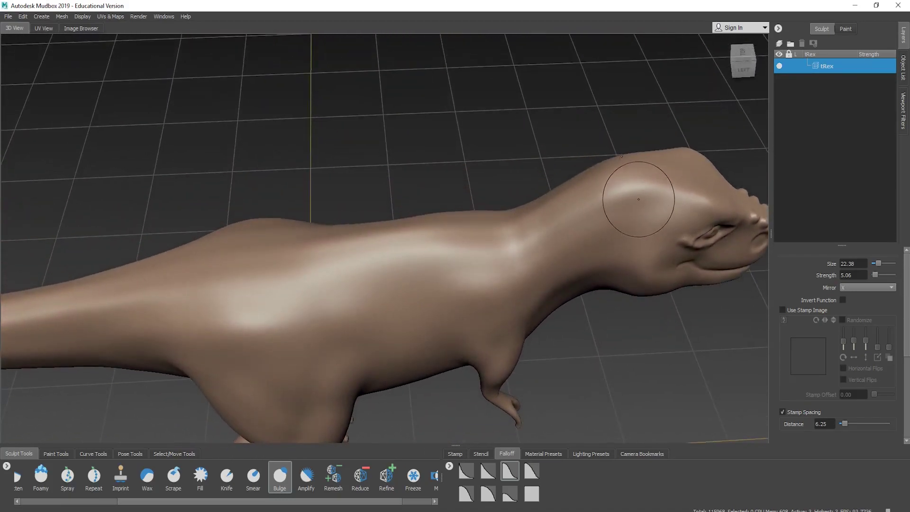
mouse_move(635, 196)
left_mouse_down()
mouse_move(479, 237)
mouse_move(417, 240)
left_mouse_up()
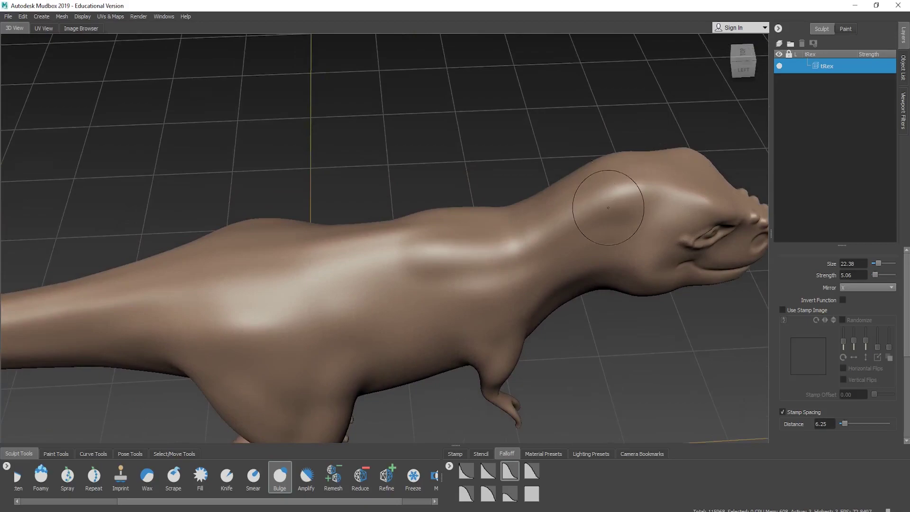
left_click_drag(616, 208, 690, 196)
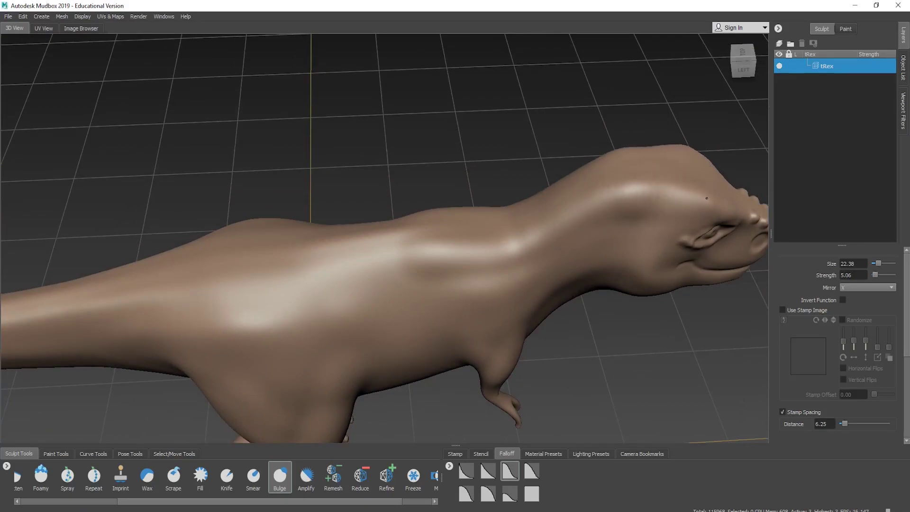
Step: Smooth the bulged areas on the head and upper back, keeping the whole model in view
left_click_drag(707, 198, 619, 199, "shift")
mouse_move(380, 277)
left_mouse_down("shift")
mouse_move(422, 252)
mouse_move(469, 258)
mouse_move(388, 269)
mouse_move(450, 260)
left_mouse_up("shift")
scroll(450, 261, "down", 5)
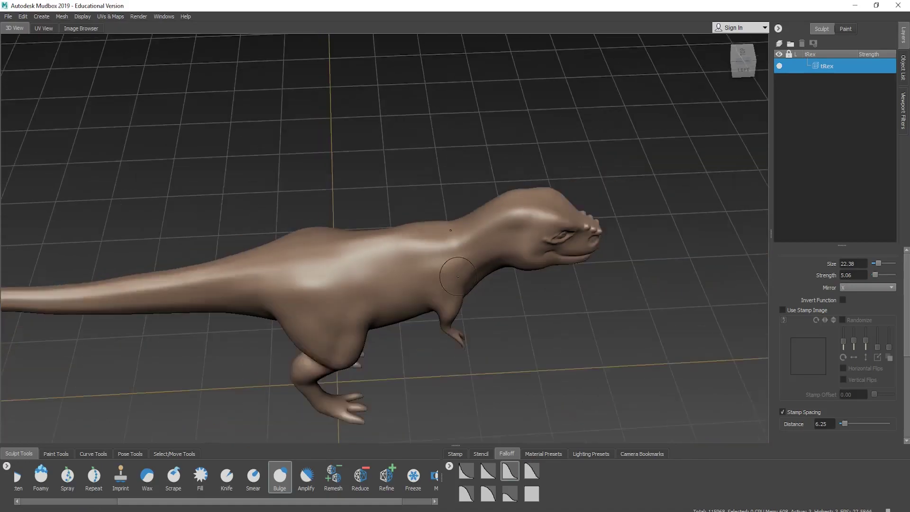
middle_click_drag(450, 260, 551, 215, "alt")
left_click_drag(551, 216, 552, 182, "alt")
middle_click_drag(552, 182, 550, 200, "alt")
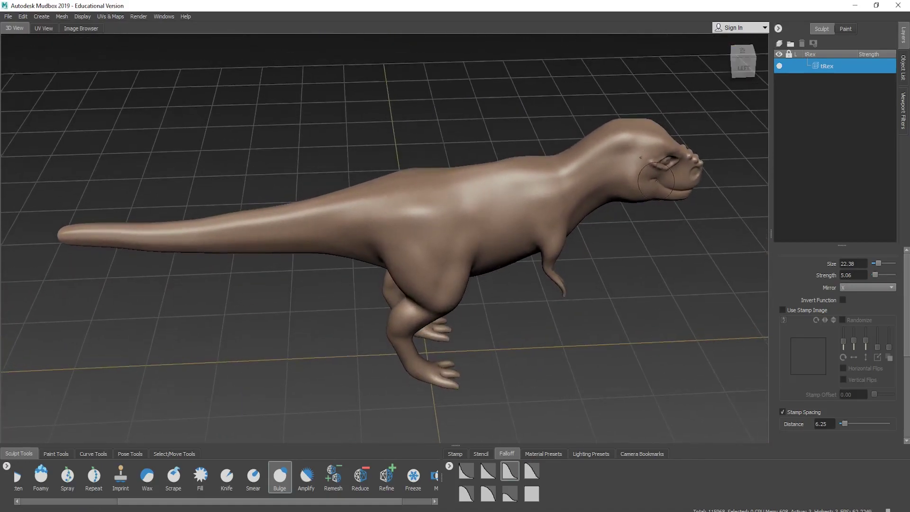
Step: Switch from sculpt layers to paint layers and select the Paint Brush tool
left_click(846, 29)
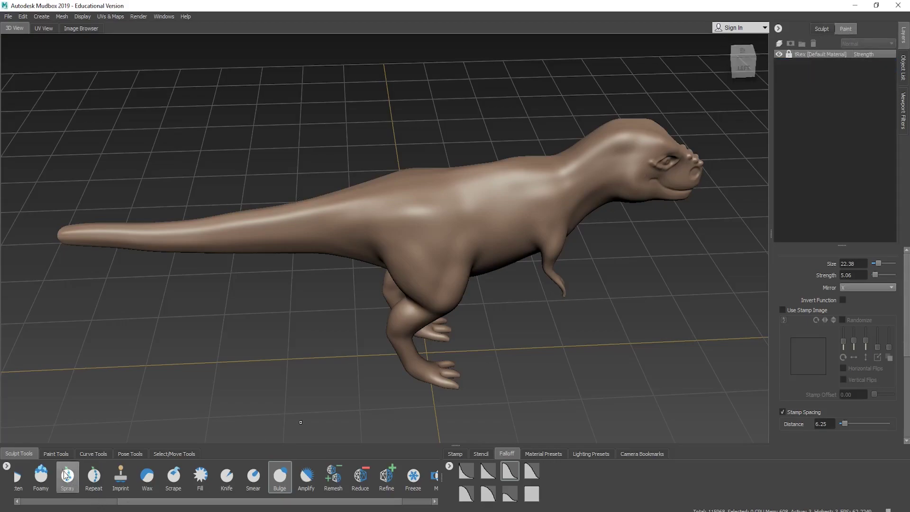
left_click(61, 456)
left_click(28, 479)
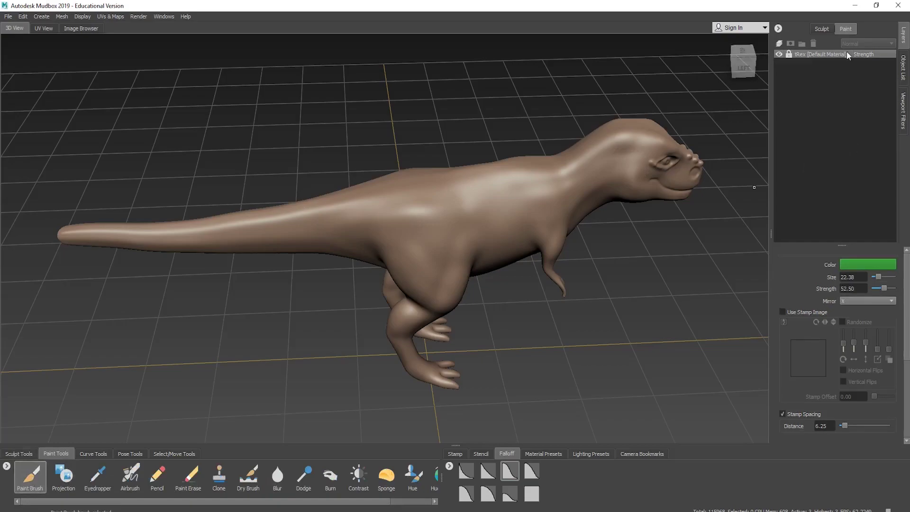
Step: Create a paint layer named Paint Layer 1 with size 2048, PNG [8 bit, RGBA] format and the Diffuse channel
left_click(780, 43)
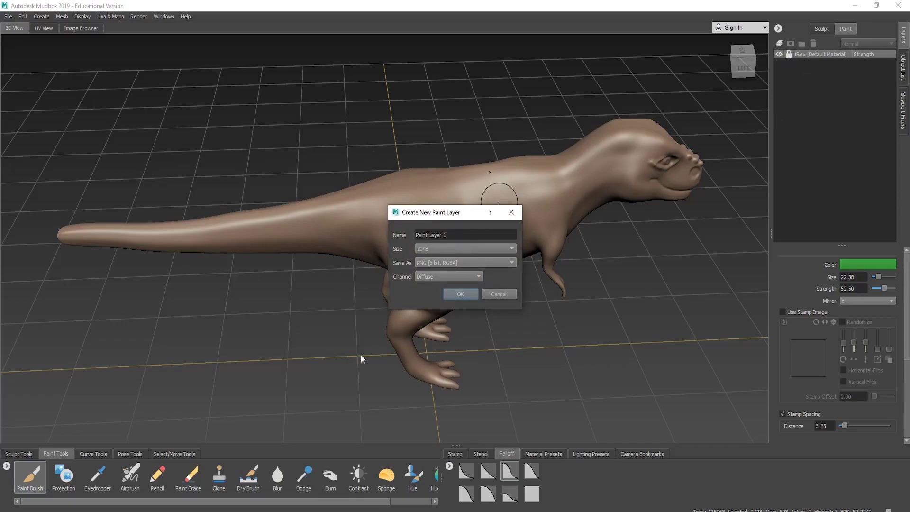
left_click(431, 263)
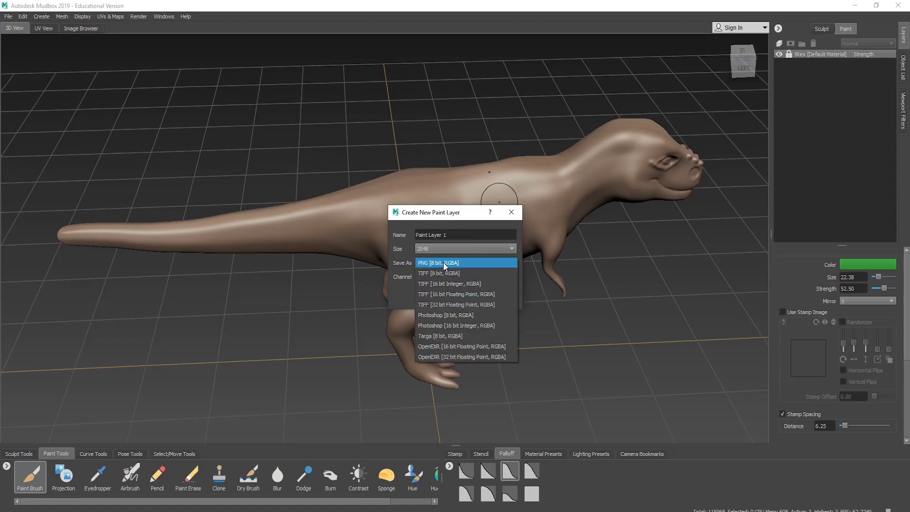
left_click(445, 263)
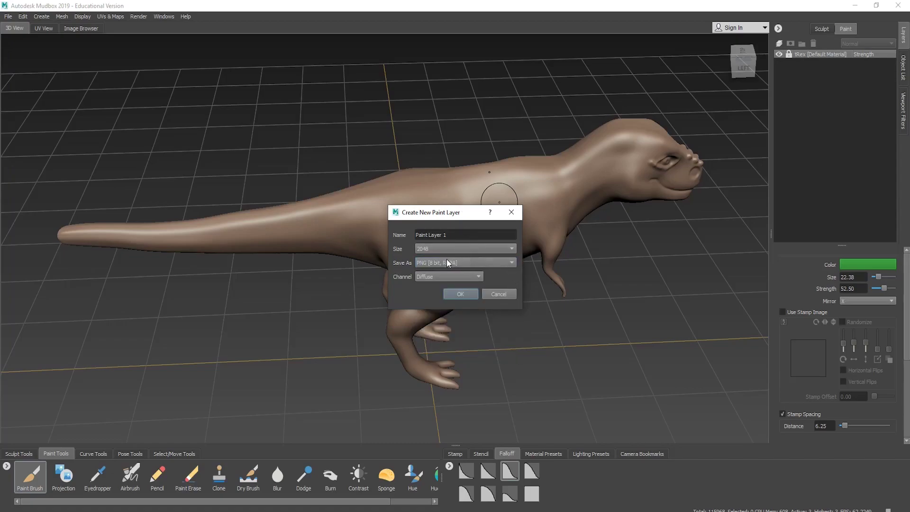
left_click(447, 263)
left_click(442, 263)
left_click_drag(434, 208, 301, 248)
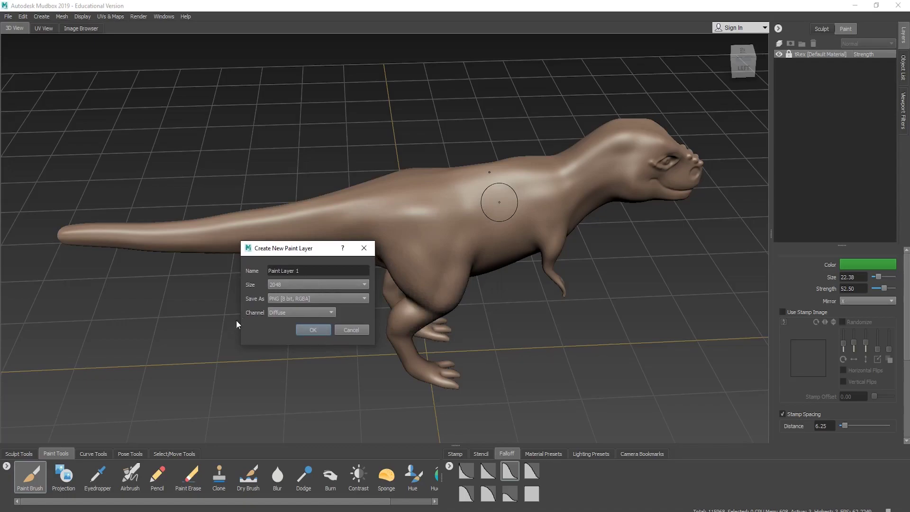
left_click(284, 313)
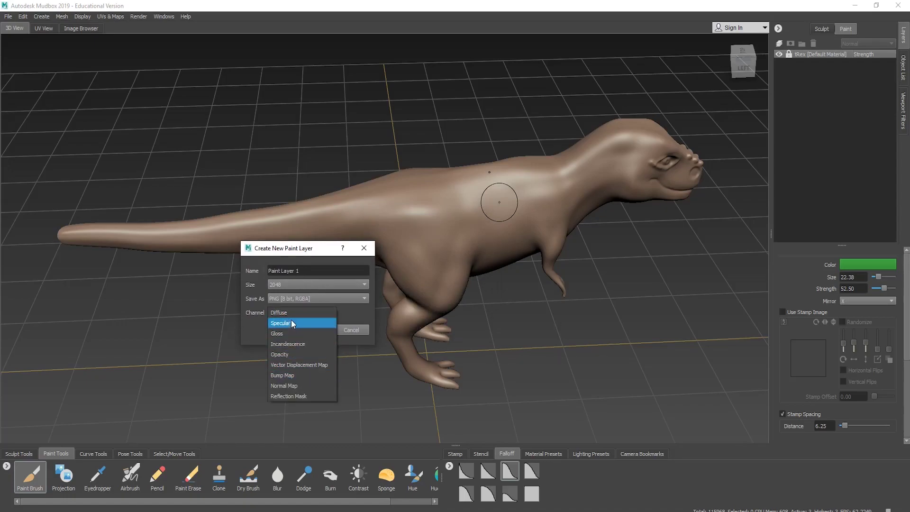
left_click(292, 314)
left_click(311, 331)
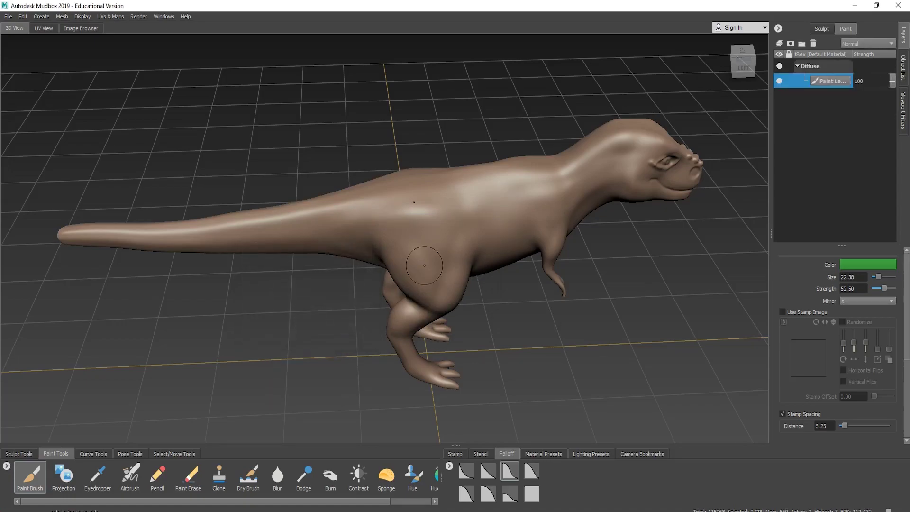
Step: Set the Paint Brush colour to a darker green and paint a patch on the T Rex's flank
left_click(858, 264)
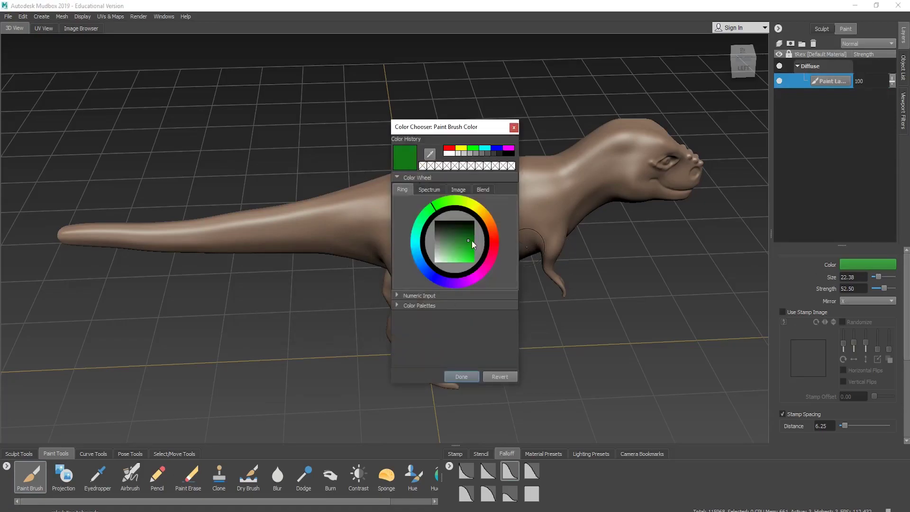
mouse_move(462, 242)
left_mouse_down()
mouse_move(450, 249)
mouse_move(468, 241)
left_mouse_up()
left_click(462, 375)
mouse_move(497, 213)
left_mouse_down()
mouse_move(454, 208)
mouse_move(470, 182)
mouse_move(539, 197)
left_mouse_up()
Step: Flood the whole paint layer with the dark green so it covers the entire T Rex
scroll(838, 348, "down", 6)
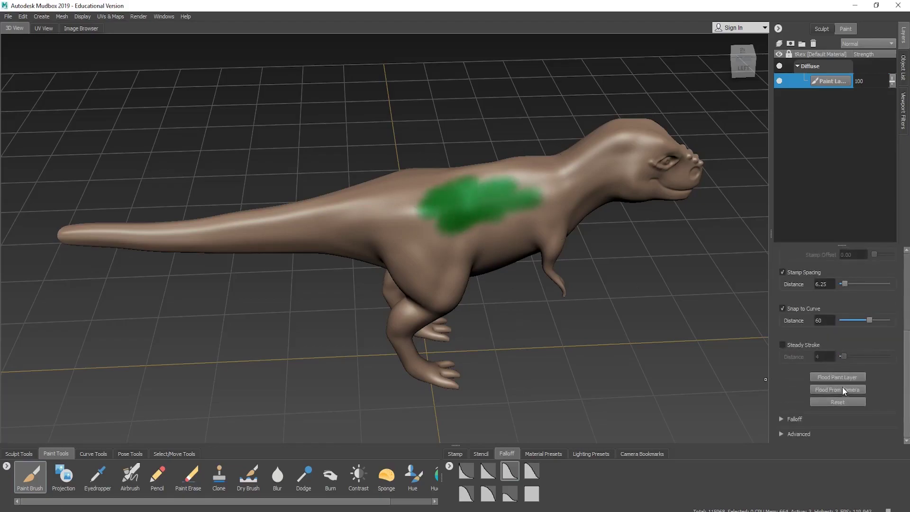
left_click(839, 378)
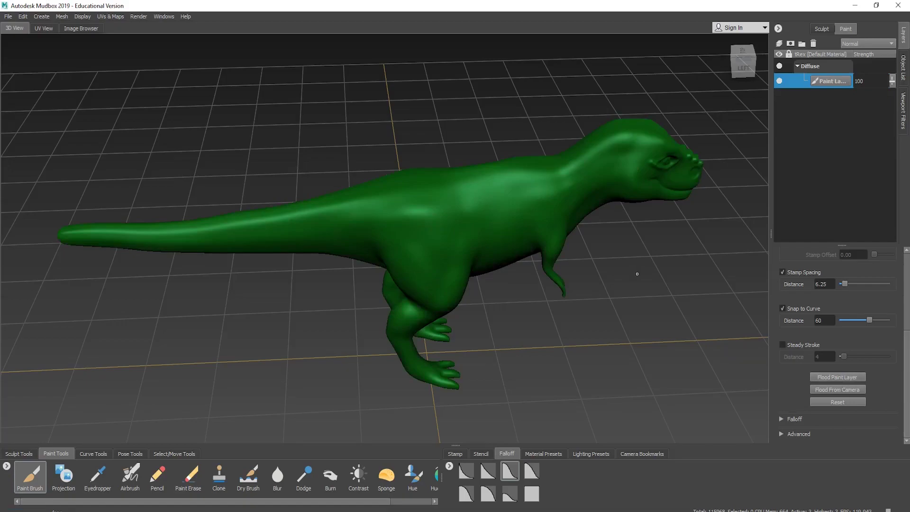
left_click_drag(637, 273, 635, 272, "alt")
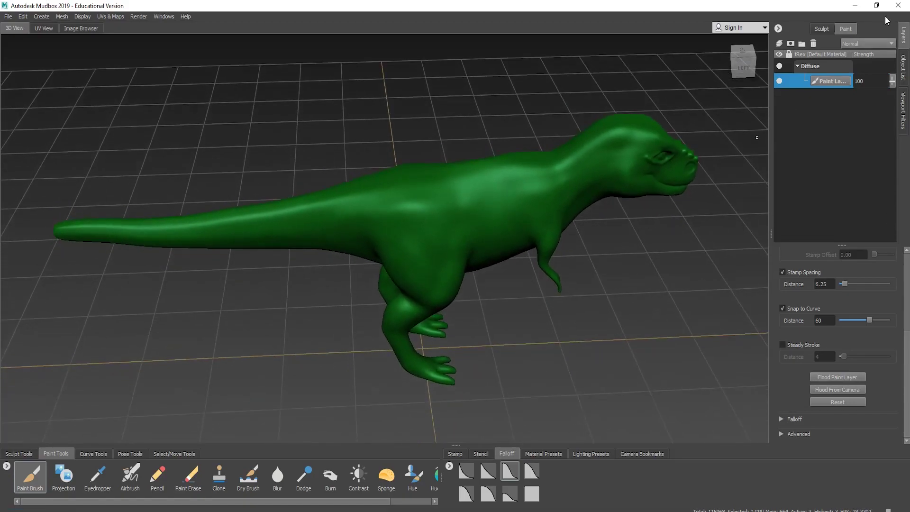
Step: Add a Diffuse paint layer named Detail, select the Airbrush tool and set the layer's strength to 52
left_click(780, 44)
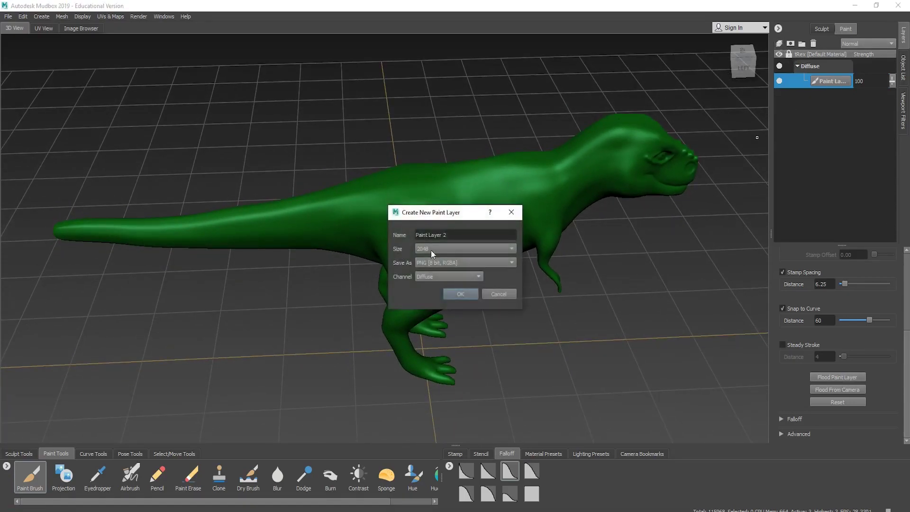
type("Detail")
key("Return")
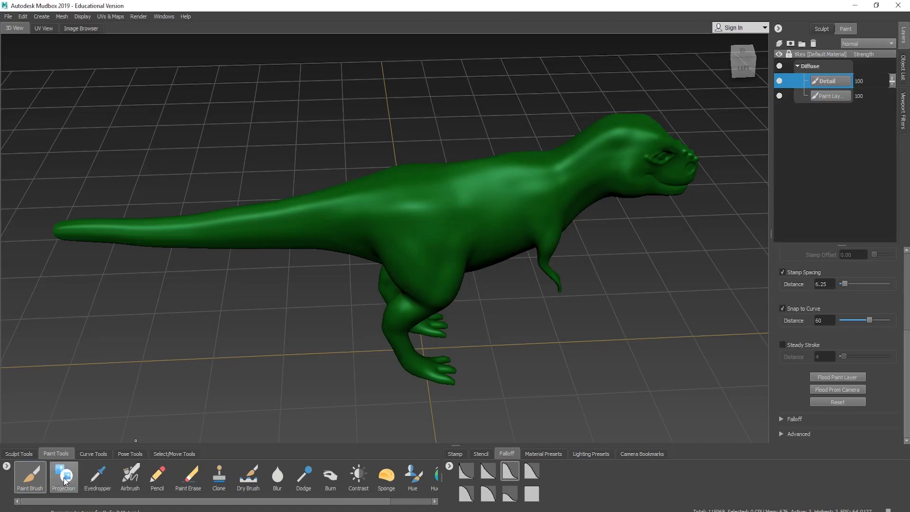
left_click(132, 477)
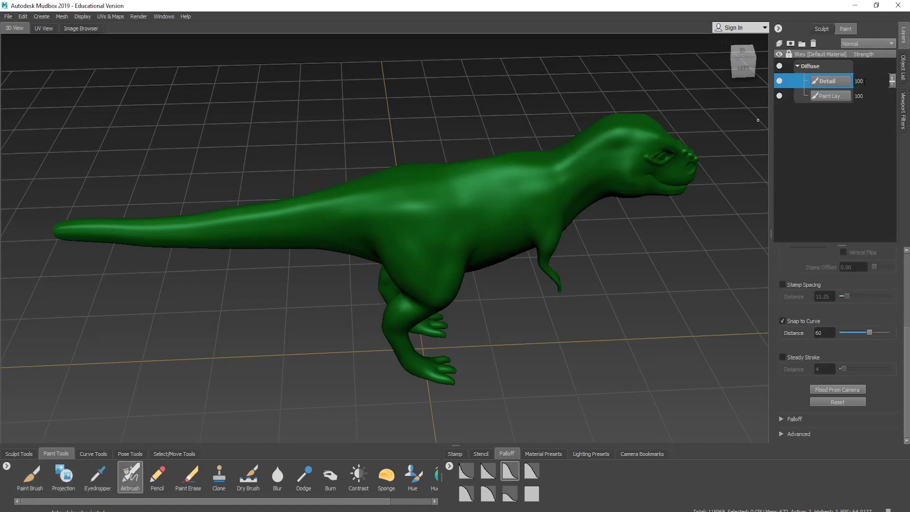
left_click_drag(892, 82, 893, 108)
Step: Browse the available stencils and activate the scaly reptile skin stencil bw_skin04.jpg over the model
left_click(481, 454)
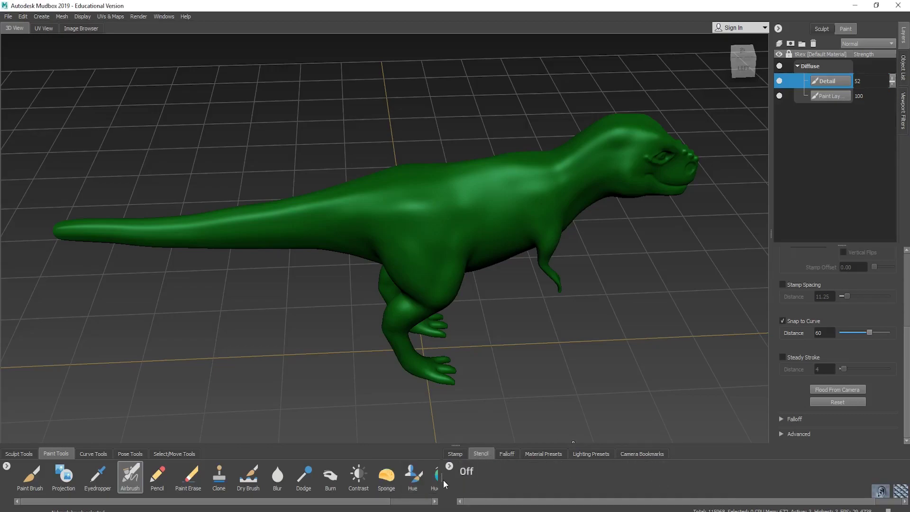
left_click_drag(442, 480, 435, 480)
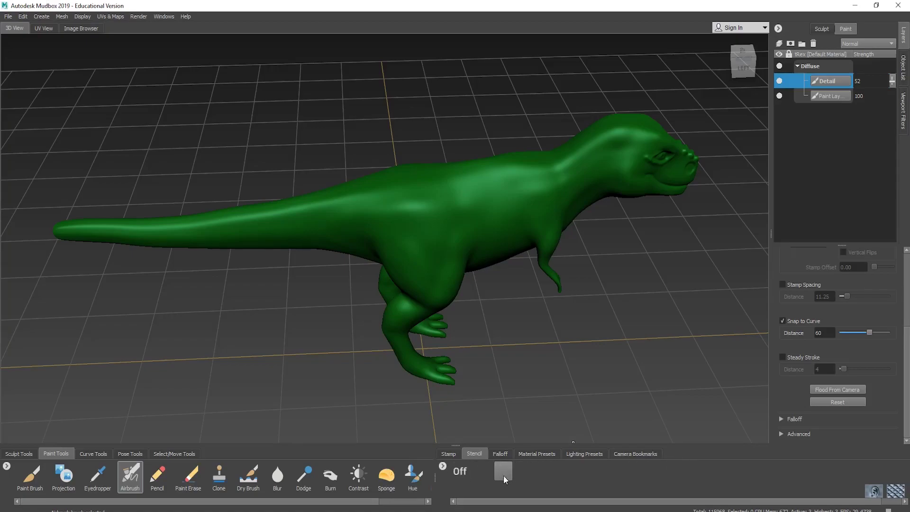
left_click(560, 471)
left_click(592, 471)
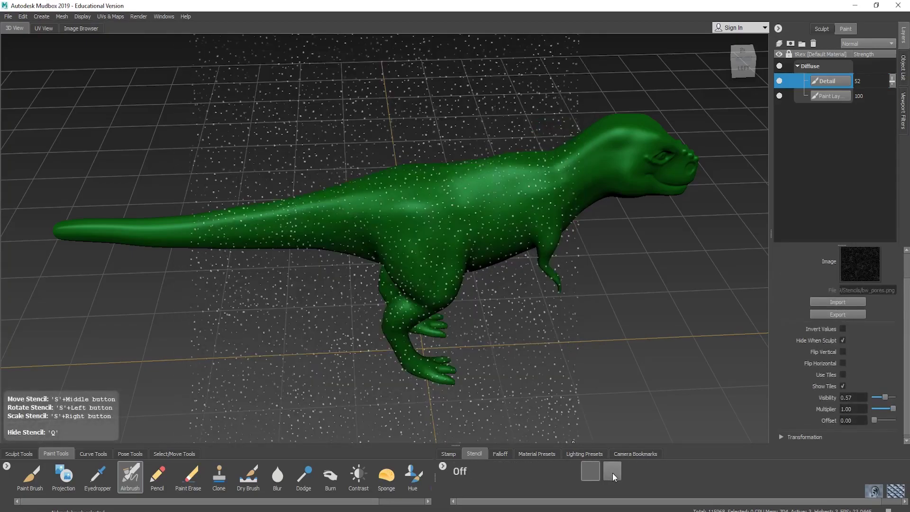
left_click(612, 473)
left_click(632, 471)
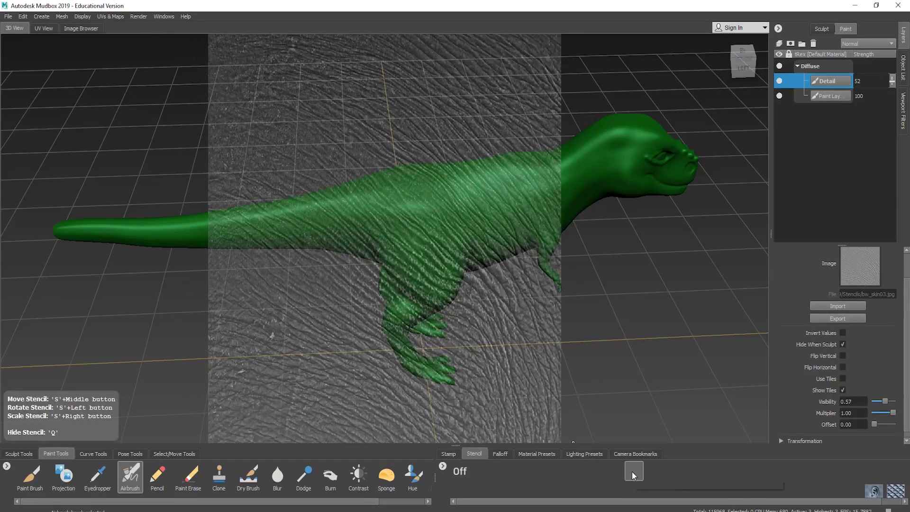
left_click(661, 471)
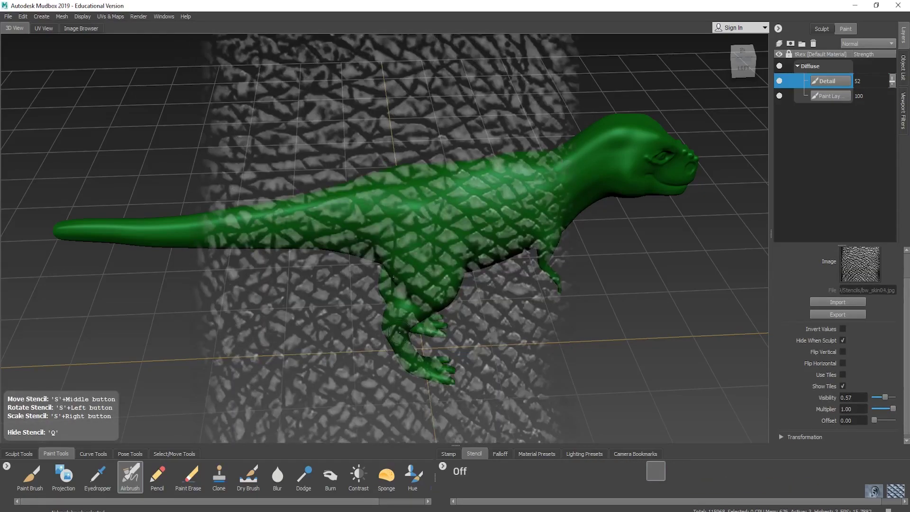
Step: Set the Airbrush colour to a dark reddish brown for painting through the stencil on the body
scroll(452, 195, "up", 1)
scroll(415, 217, "up", 1)
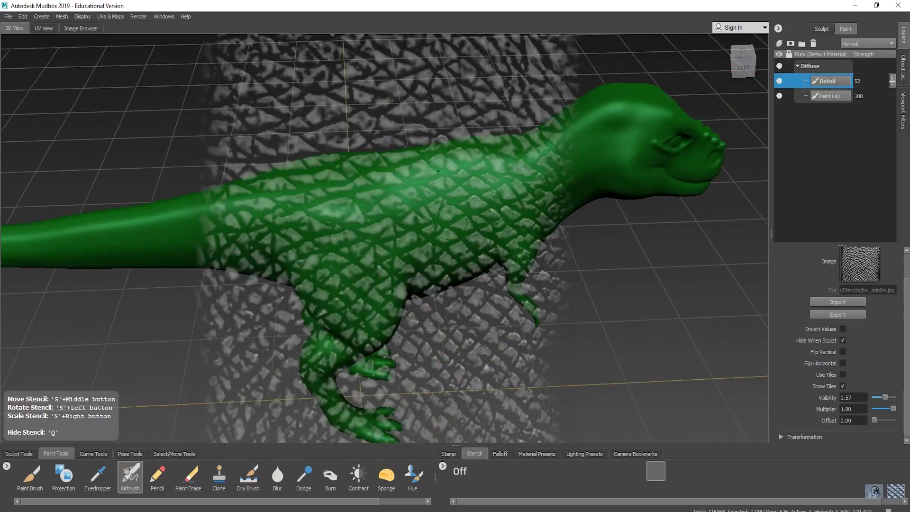
scroll(415, 217, "up", 1)
middle_click_drag(421, 212, 438, 218, "alt")
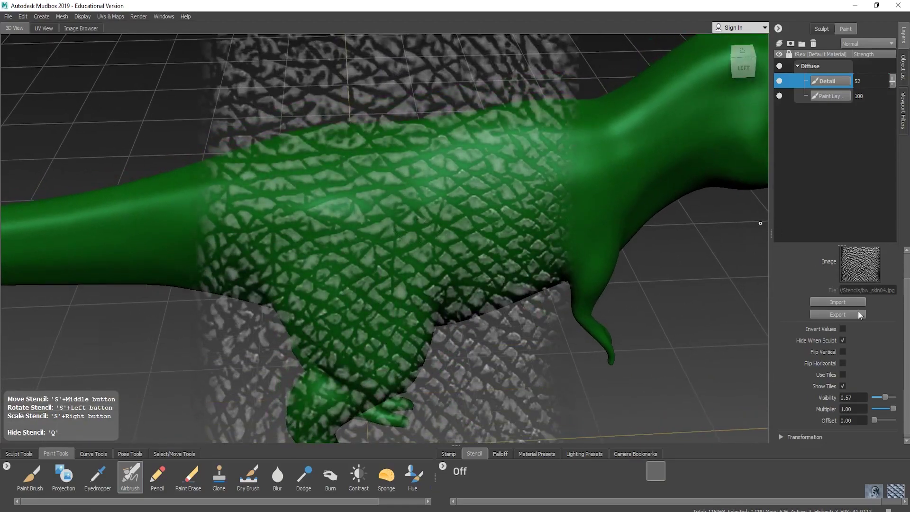
left_click(131, 479)
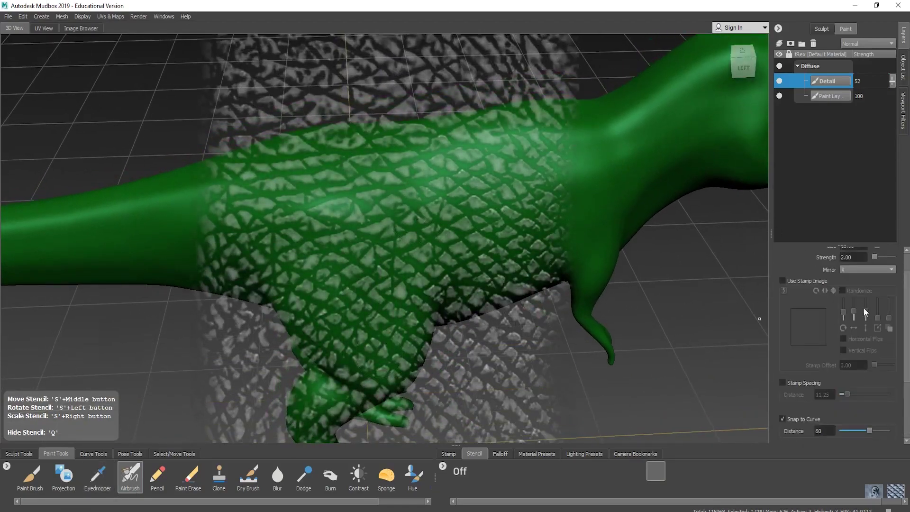
scroll(908, 272, "up", 1)
left_click(864, 266)
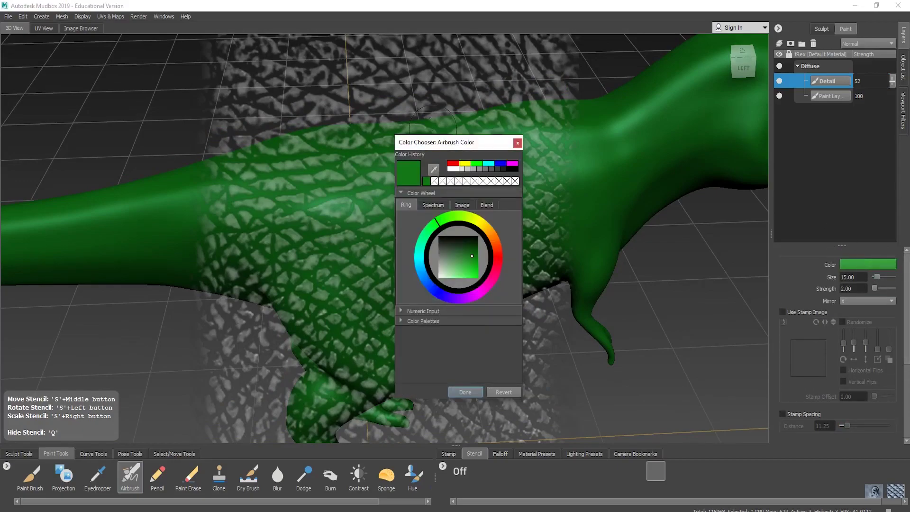
left_click(494, 245)
mouse_move(494, 245)
left_mouse_down()
mouse_move(456, 254)
mouse_move(469, 253)
left_mouse_up()
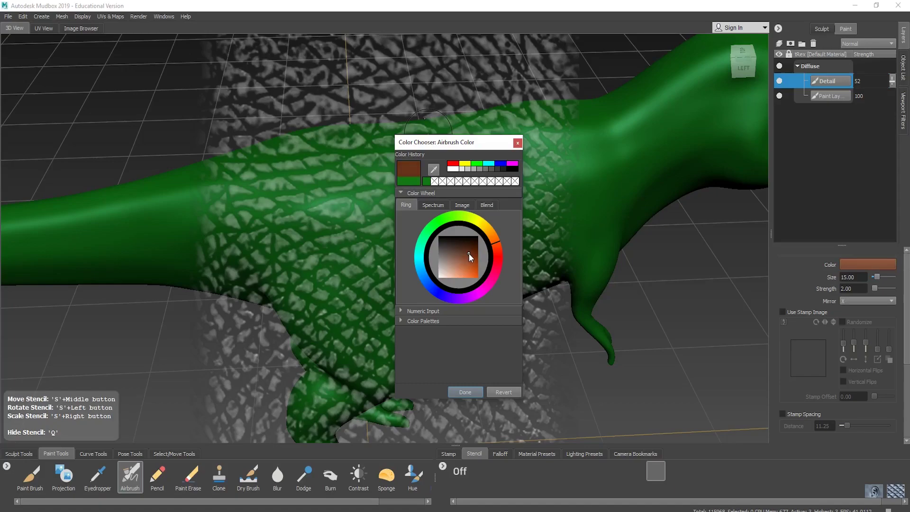
left_click(460, 396)
Step: Airbrush brown scales through the stencil onto the flank and thigh, raising the brush strength to 7.50
key("q")
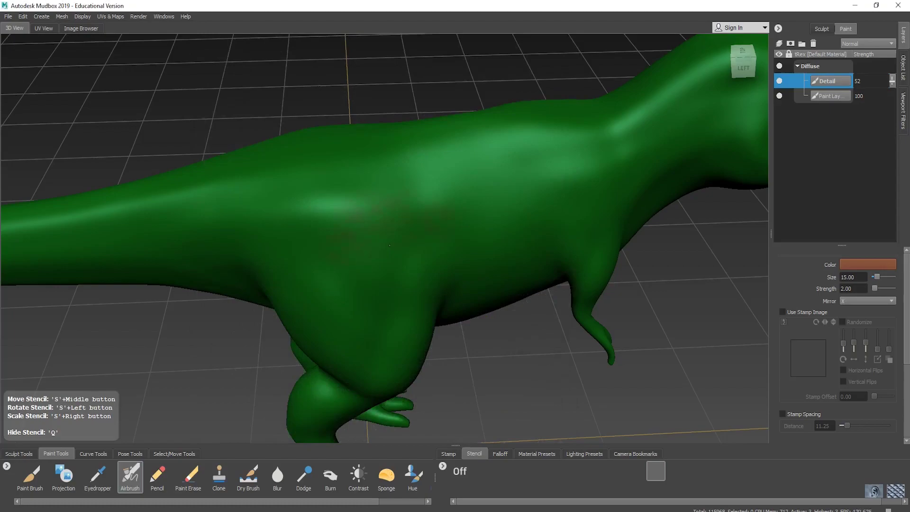
key("q")
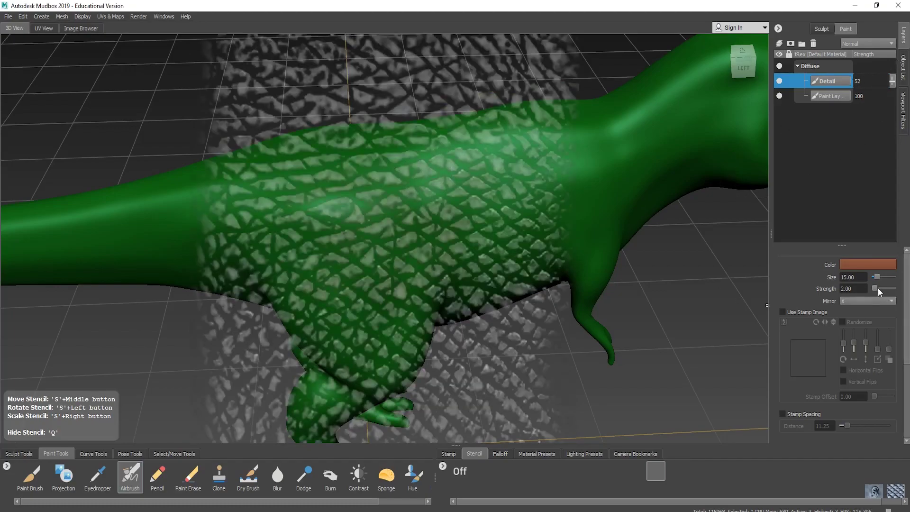
key("q")
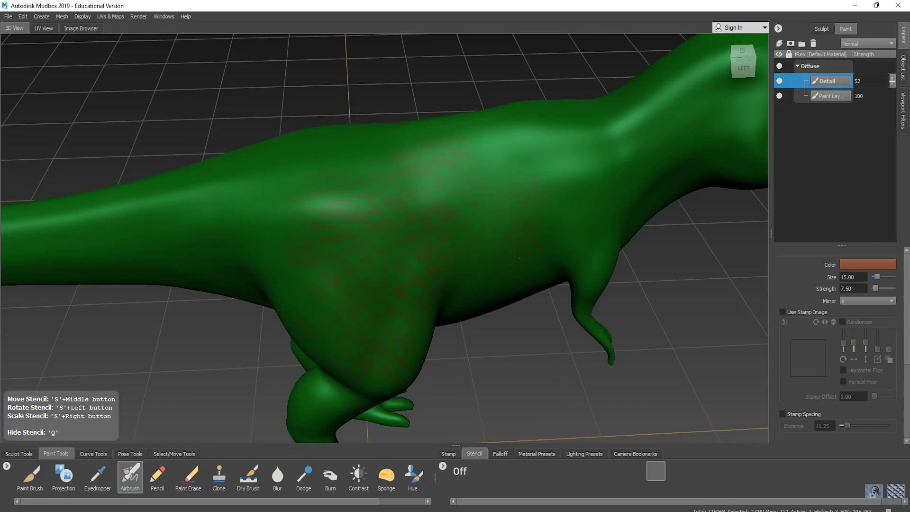
key("q")
Step: Extend the brown scale pattern through the stencil from the upper flank over the shoulder to the neck
left_click_drag(442, 290, 451, 314, "alt")
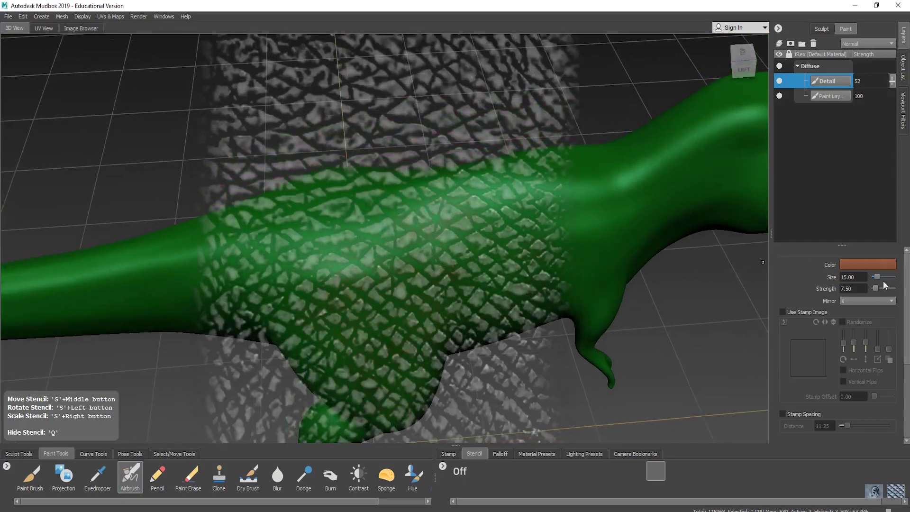
key("q")
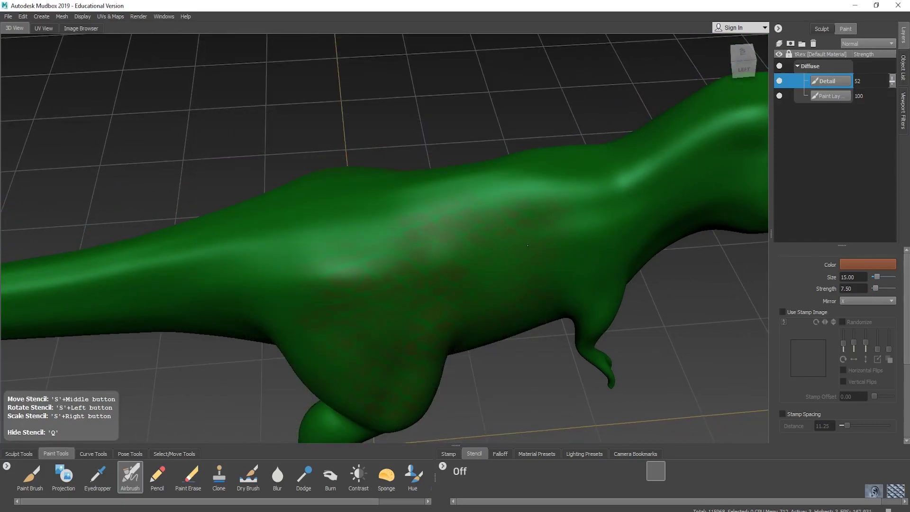
key("q")
left_click_drag(581, 279, 442, 228, "alt")
key("q")
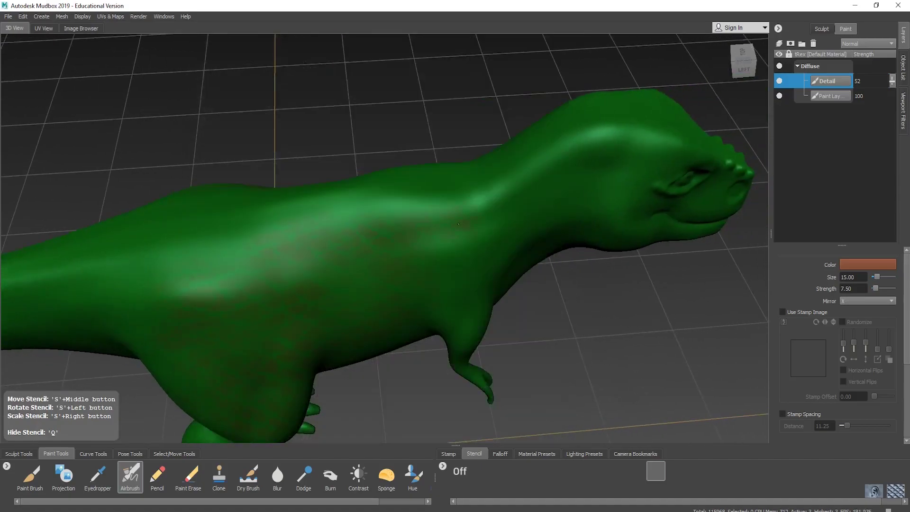
key("q")
left_click_drag(426, 264, 365, 231, "alt")
key("q")
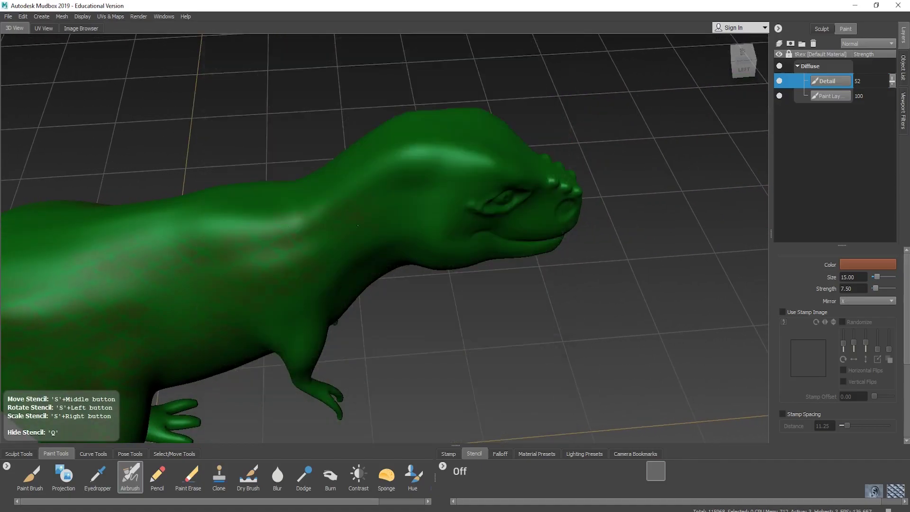
Step: Airbrush more brown scales through the stencil along the upper back, shoulder and side of the neck
key("q")
left_click_drag(344, 279, 408, 270, "alt")
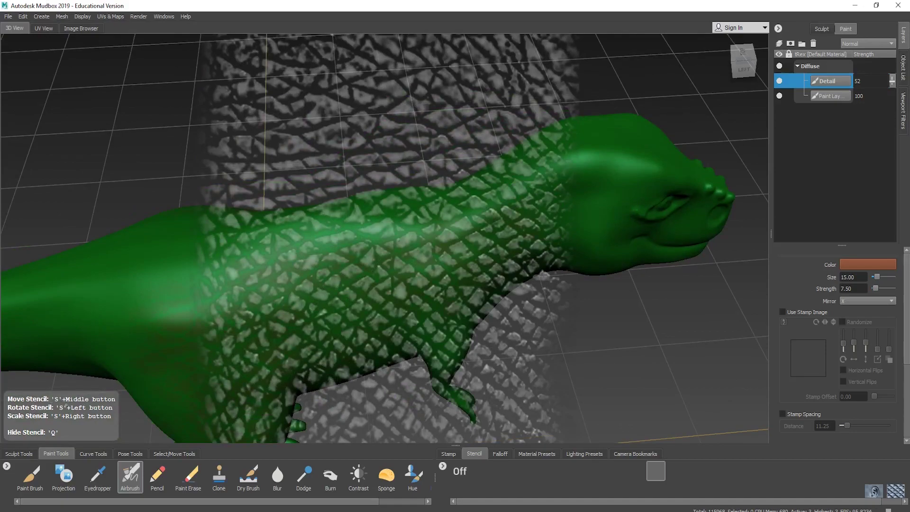
middle_click_drag(459, 213, 458, 248, "alt")
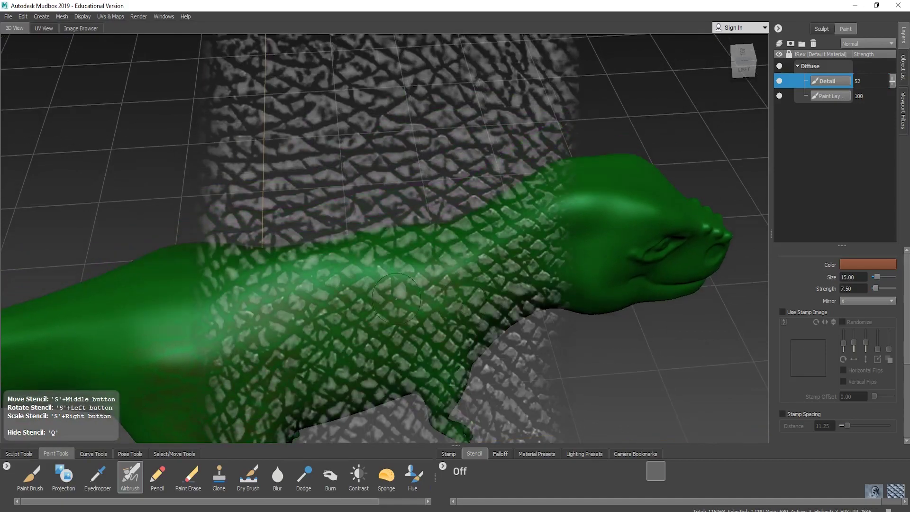
middle_click_drag(341, 273, 339, 266, "alt")
key("q")
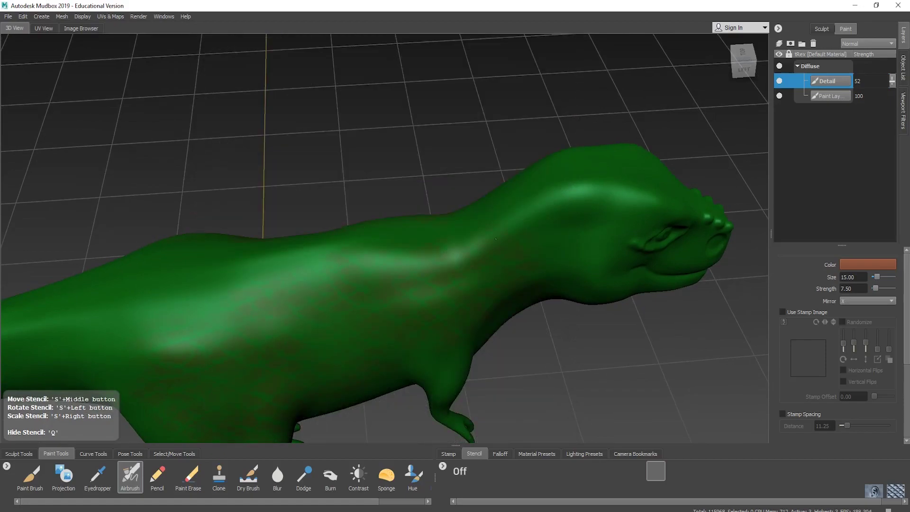
key("q")
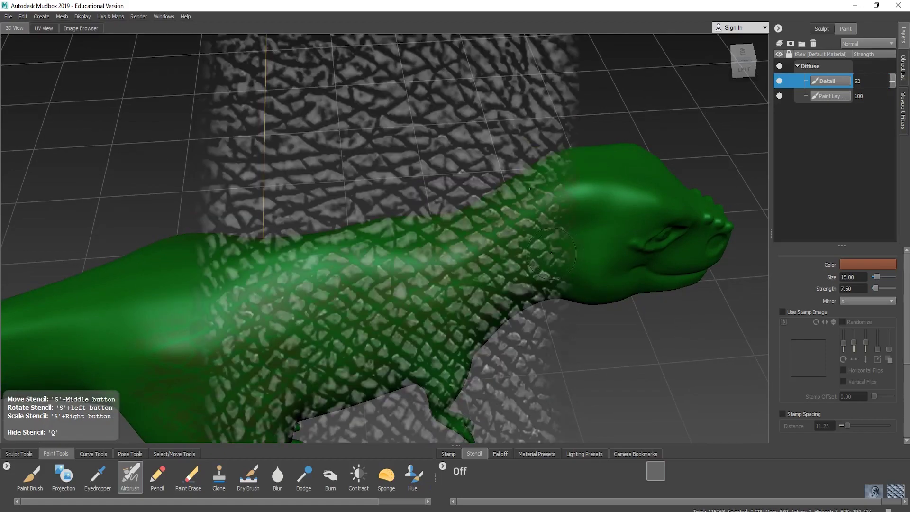
Step: Continue the stencilled brown scales from the upper neck onto the side of the T Rex's head
left_click_drag(550, 223, 421, 191, "alt")
key("q")
key("q")
left_click_drag(458, 260, 345, 261, "alt")
key("q")
left_click_drag(326, 311, 330, 308)
middle_click_drag(331, 308, 379, 360, "alt")
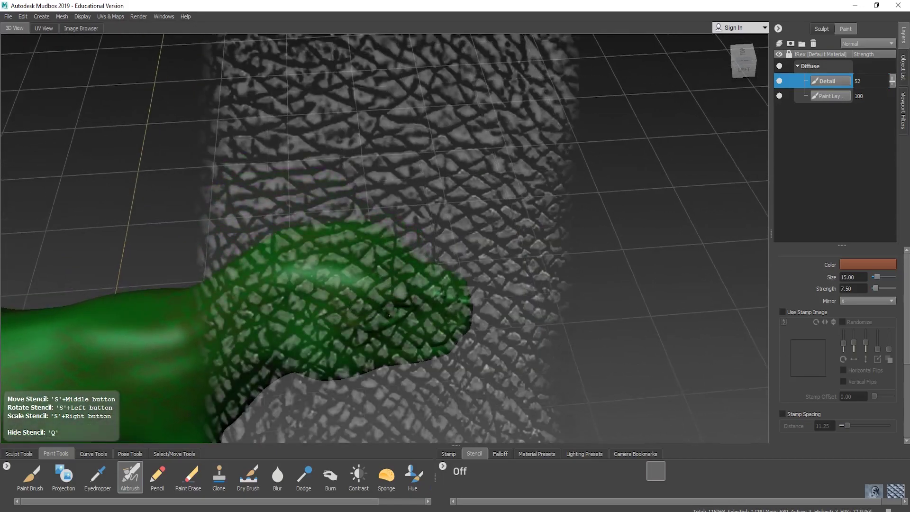
Step: Airbrush brown scales through the stencil over the top and side of the T Rex's head
left_click_drag(379, 251, 420, 270)
key("q")
left_click_drag(345, 336, 439, 230, "alt")
key("q")
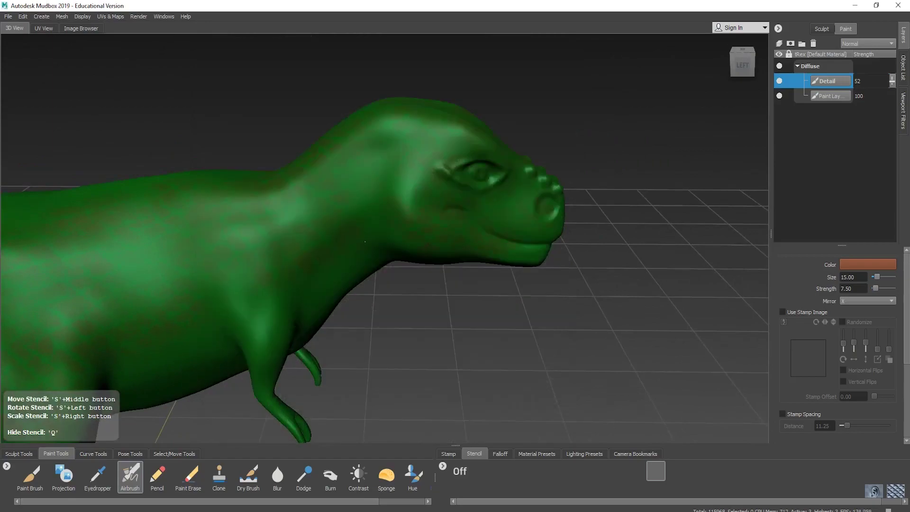
Step: Add more stencilled brown scales along the T Rex's neck, shoulder and side of the body
key("q")
left_click_drag(307, 262, 336, 260, "alt")
key("q")
key("q")
key("q")
key("q")
key("q")
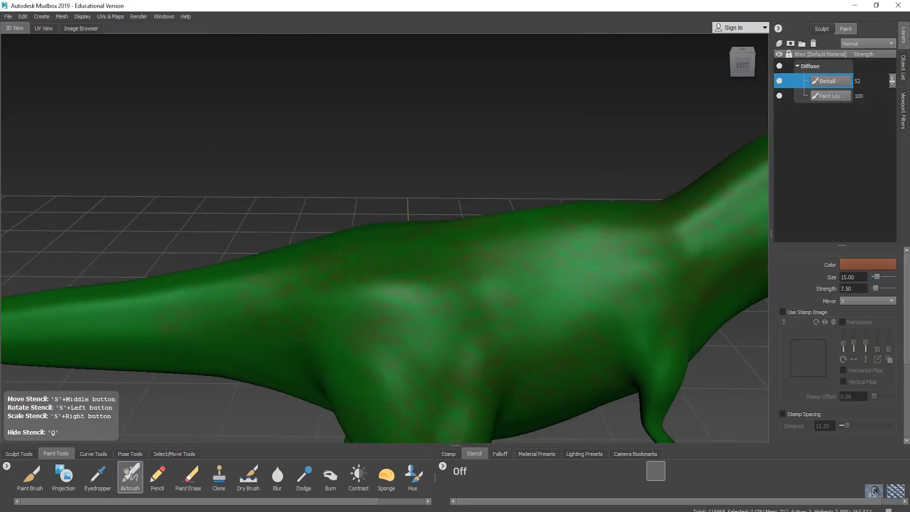
Step: Extend the stencilled brown scales from the hip over the side and upper surface of the tail base
key("q")
left_click_drag(403, 242, 374, 263, "alt")
key("q")
key("q")
key("q")
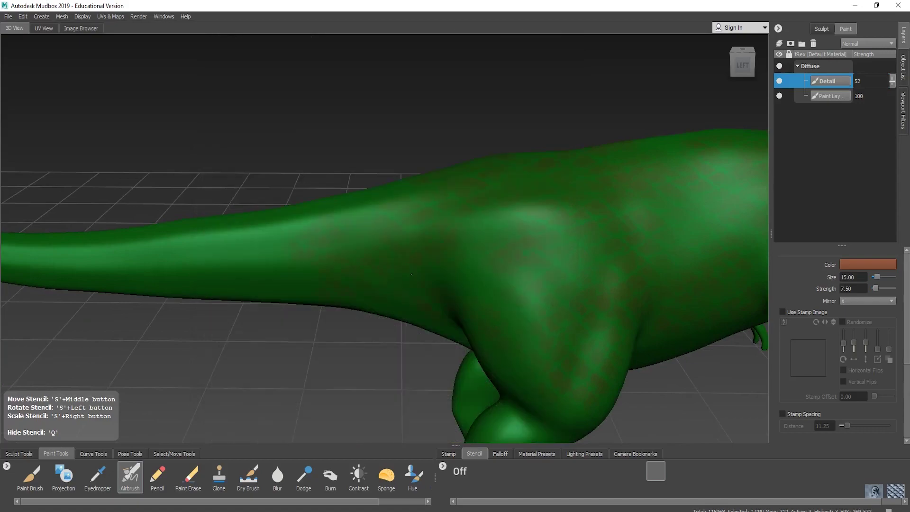
key("q")
left_click_drag(321, 168, 452, 200, "alt")
key("q")
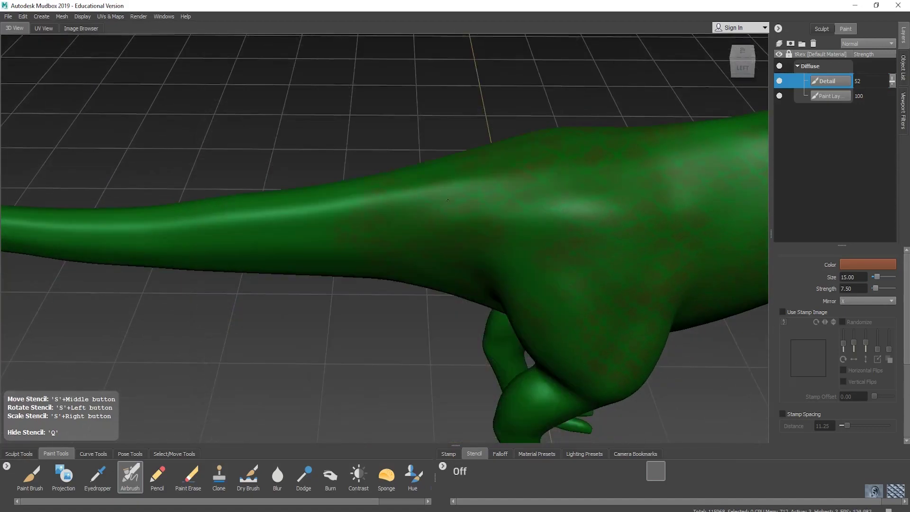
left_click_drag(499, 216, 332, 220)
middle_click_drag(309, 213, 349, 222, "alt")
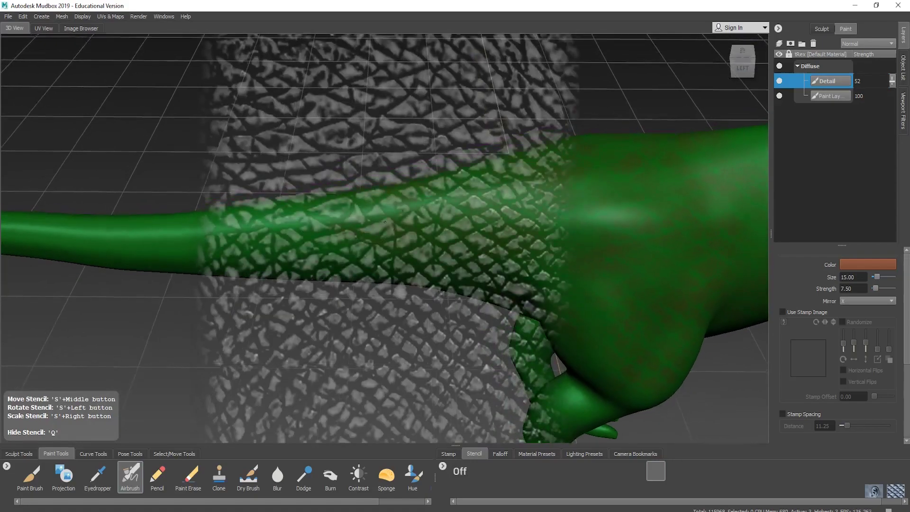
left_click_drag(346, 222, 326, 217)
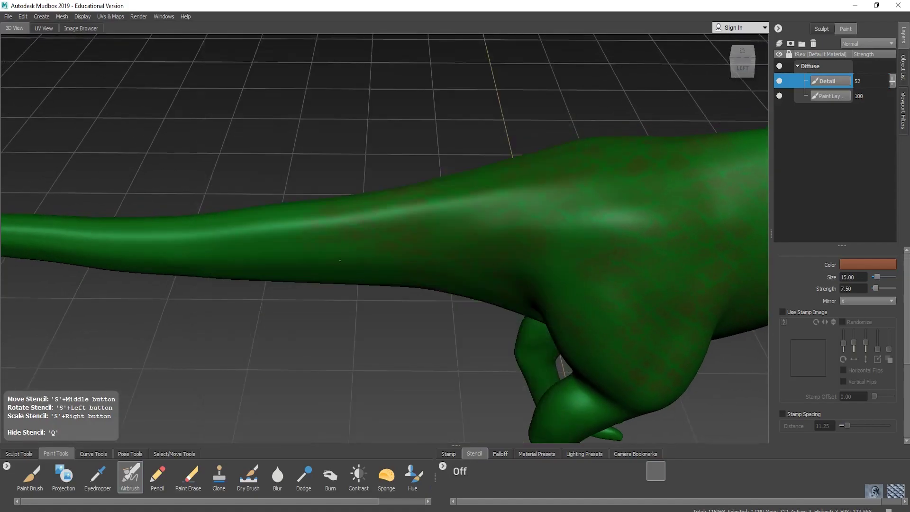
Step: Continue airbrushing brown scales through the stencil along the middle of the tail toward its tip
key("q")
mouse_move(339, 260)
left_mouse_down("alt")
mouse_move(422, 251)
mouse_move(361, 251)
mouse_move(379, 263)
mouse_move(409, 260)
left_mouse_up("alt")
key("q")
key("q")
key("q")
key("q")
key("q")
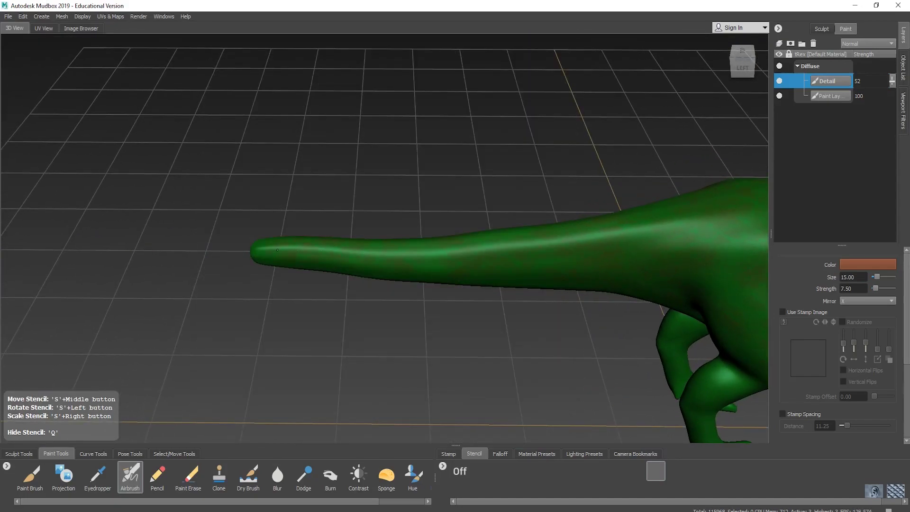
Step: Fill in further brown scales through the stencil over the rest of the tail and the flank
key("q")
left_click_drag(454, 260, 359, 222, "alt")
key("q")
key("q")
key("q")
key("q")
key("q")
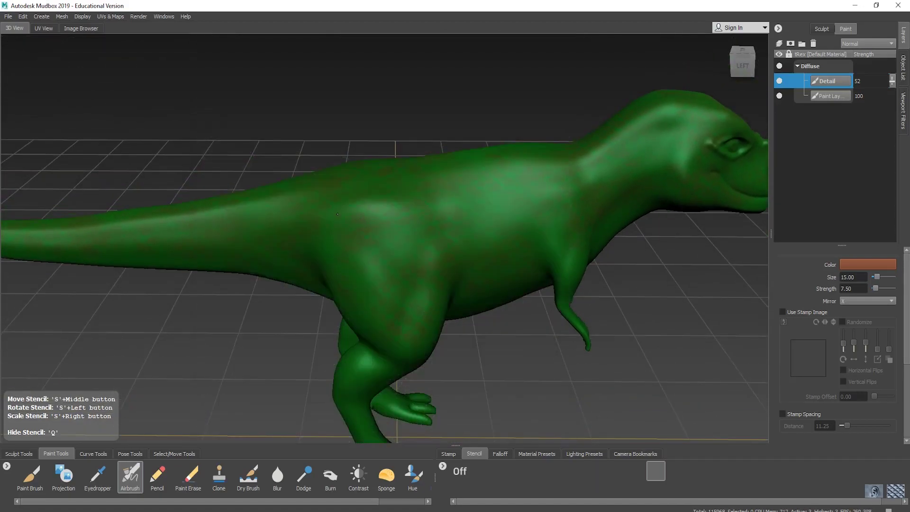
Step: Airbrush brown scales through the stencil down the lower leg to the foot
key("q")
middle_click_drag(378, 316, 400, 232, "alt")
left_click_drag(401, 232, 419, 270, "alt")
left_click_drag(461, 171, 411, 223, "alt")
key("q")
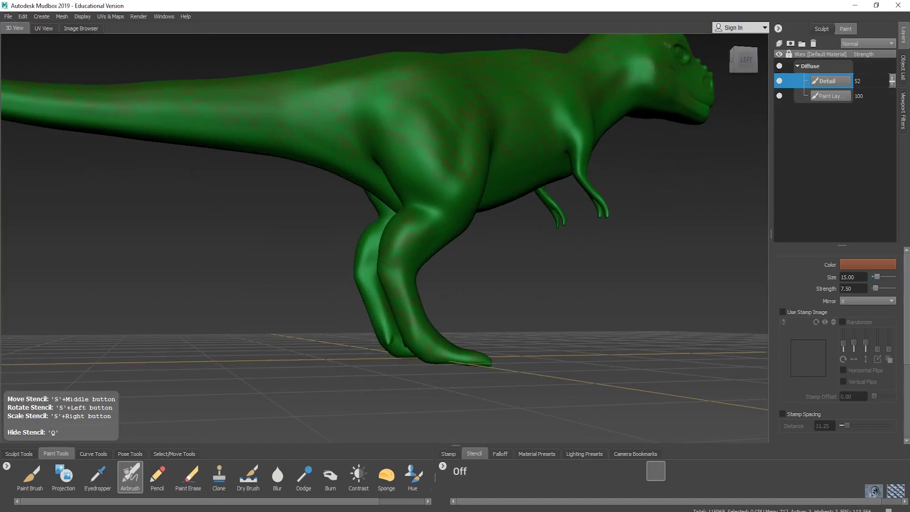
Step: Airbrush stencilled brown scales onto the opposite side's leg, from the thigh down to the foot
key("q")
left_click_drag(452, 291, 406, 262, "alt")
key("q")
key("q")
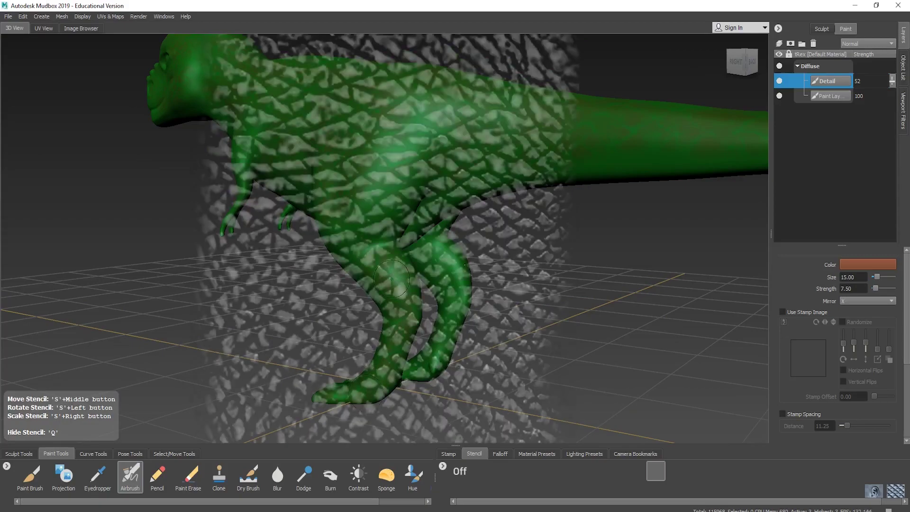
key("q")
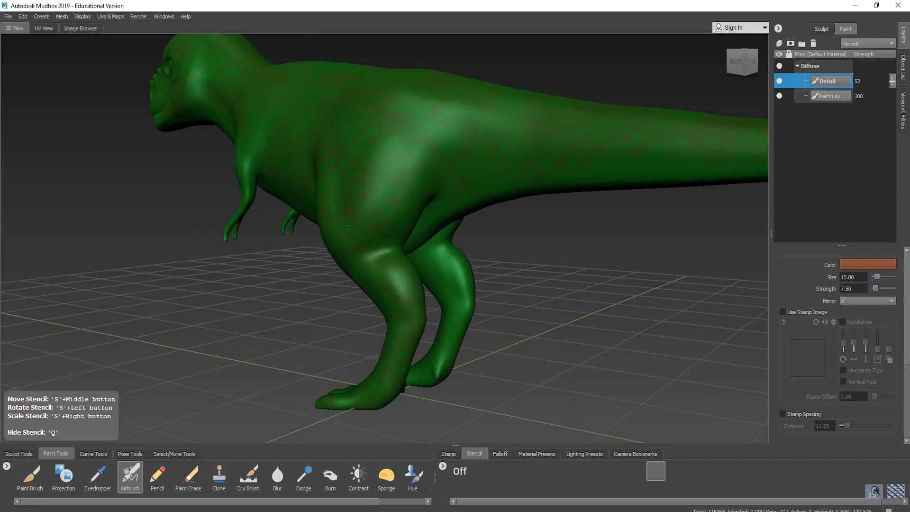
Step: Inspect the scale coverage on the T Rex's head, body and legs from the front and side
key("q")
left_click_drag(445, 128, 495, 190, "alt")
right_click_drag(495, 190, 350, 208, "alt")
middle_click_drag(350, 209, 409, 195, "alt")
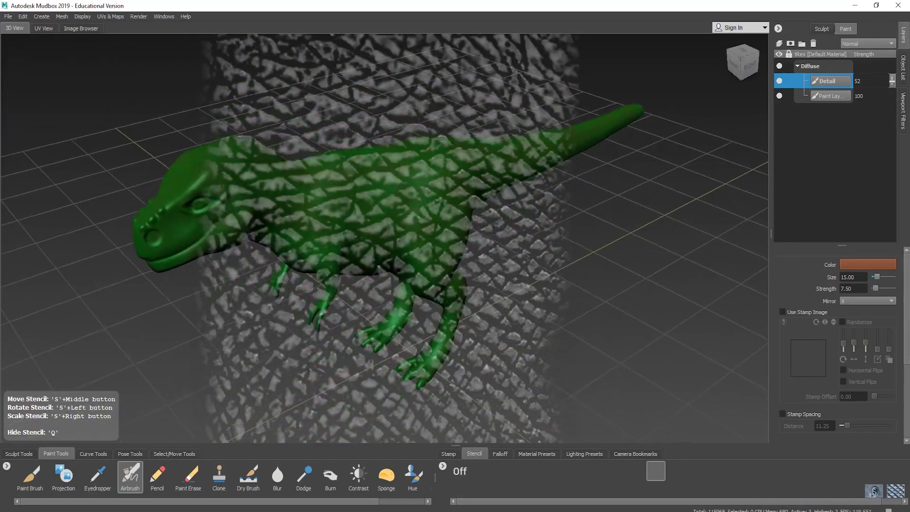
middle_click_drag(460, 204, 552, 191, "alt")
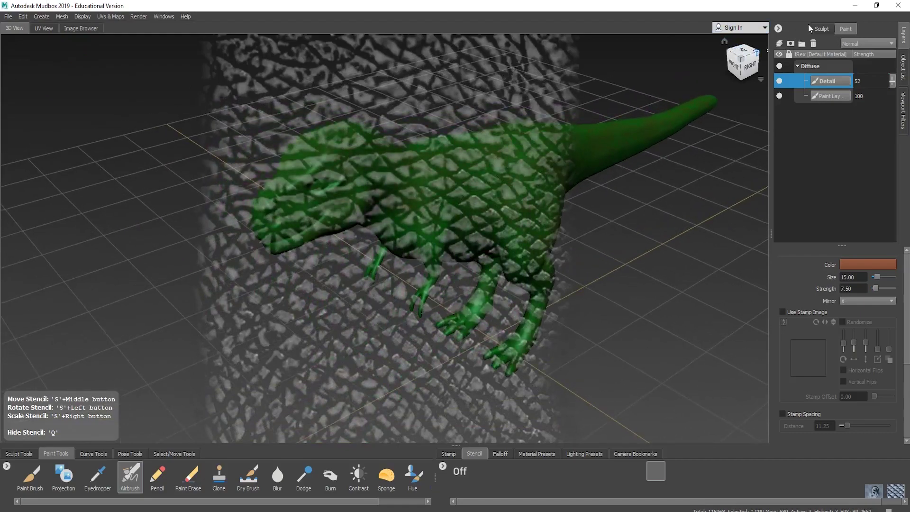
middle_click_drag(491, 262, 486, 290, "alt")
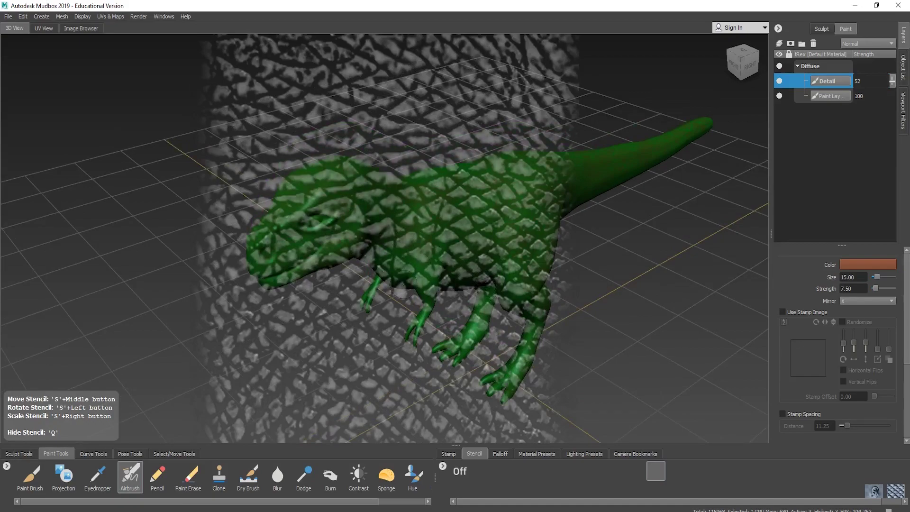
left_click_drag(411, 272, 308, 274, "alt")
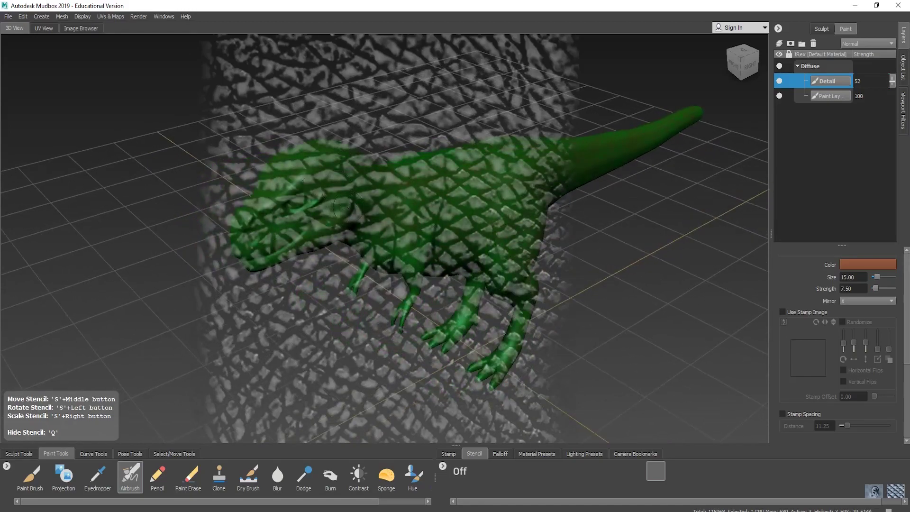
left_click_drag(349, 221, 472, 245, "alt")
right_click_drag(365, 208, 512, 237, "alt")
middle_click_drag(379, 226, 491, 215, "alt")
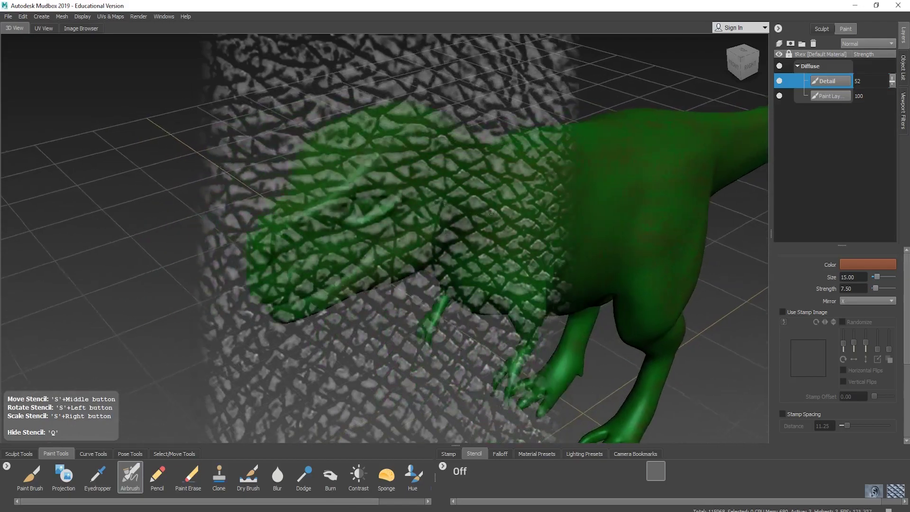
left_click_drag(491, 214, 428, 252, "alt")
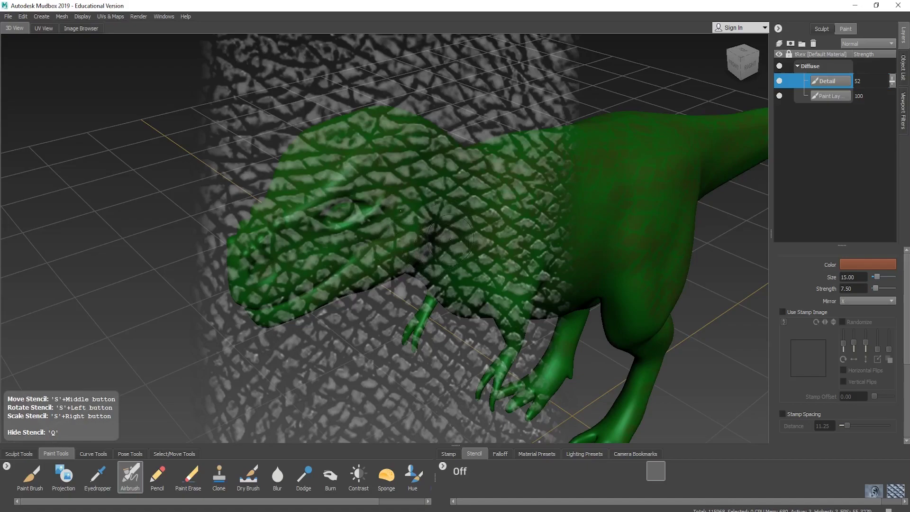
left_click_drag(450, 237, 452, 231, "alt")
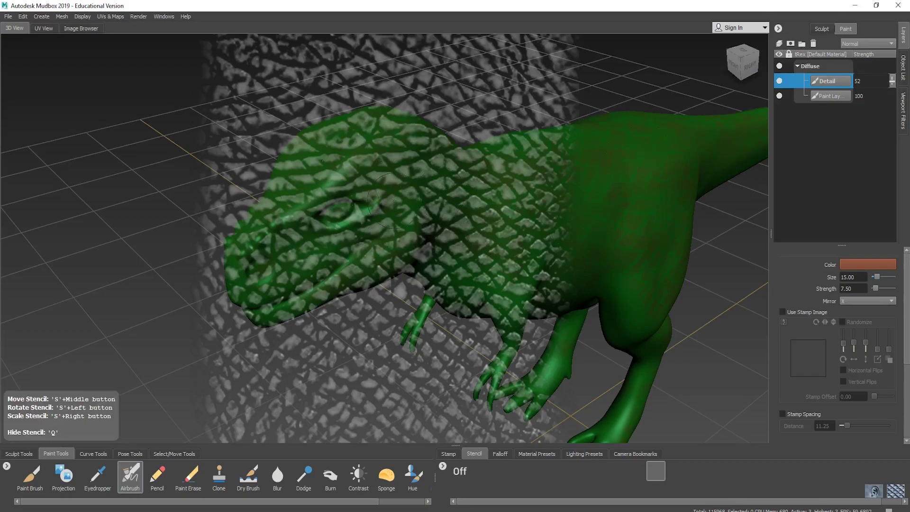
Step: Turn off the skin stencil and compare the model at subdivision level 0 with the highest level, 3
left_click(457, 471)
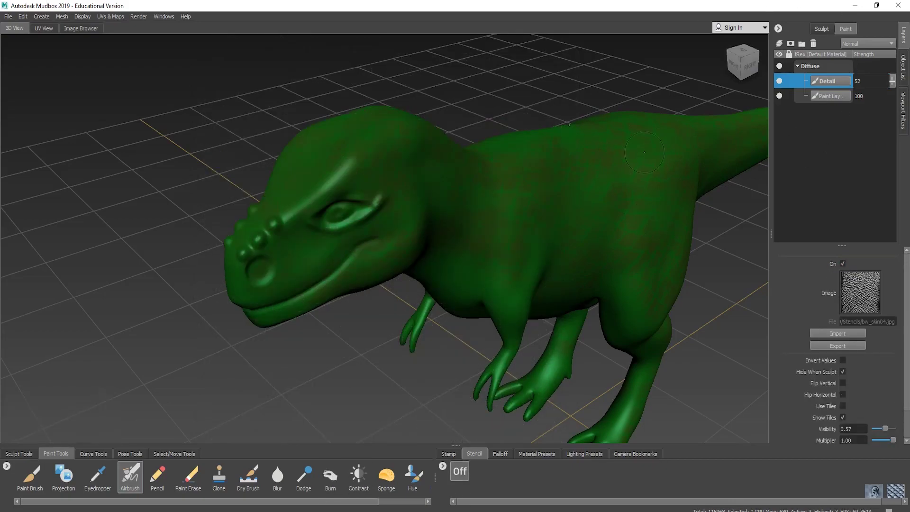
key("Page_Down")
key("Page_Down")
key("Page_Down")
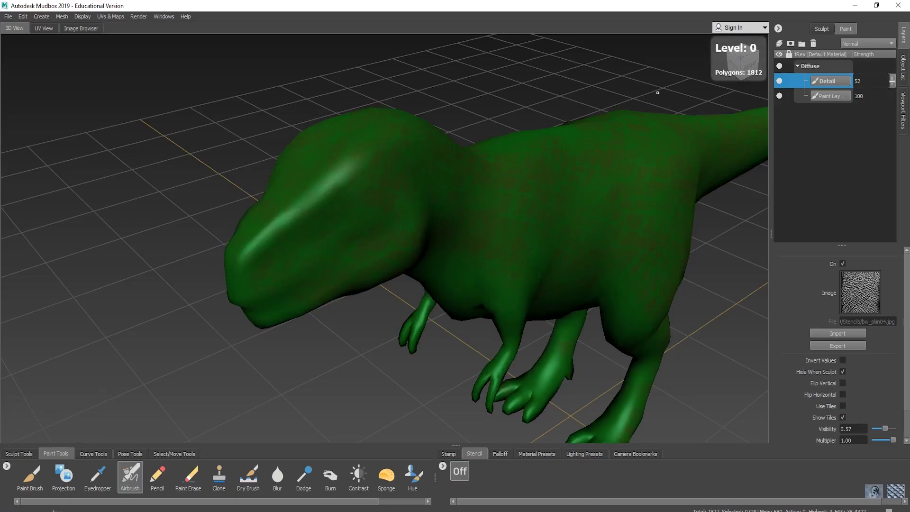
key("Page_Up")
key("Page_Up")
key("Page_Up")
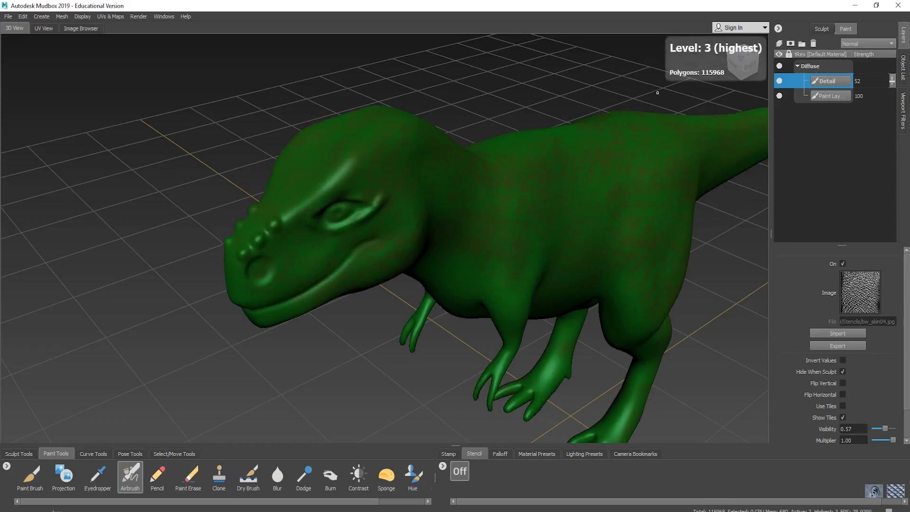
Step: Examine the finished brown scale paint over the whole T Rex from the front and right side
left_click_drag(547, 274, 536, 293, "alt")
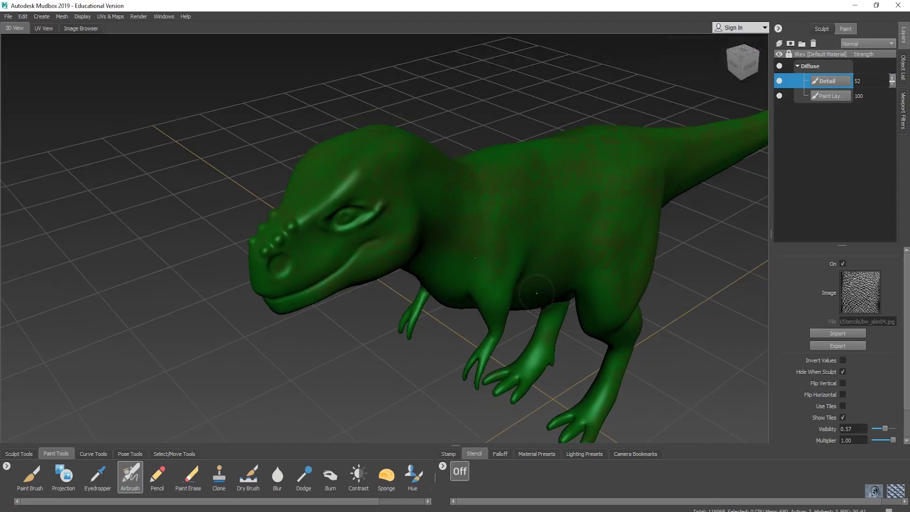
left_click_drag(537, 293, 530, 301, "alt")
mouse_move(530, 302)
middle_mouse_down("alt")
mouse_move(511, 299)
mouse_move(536, 294)
middle_mouse_up("alt")
left_click_drag(536, 293, 442, 278, "alt")
middle_click_drag(441, 279, 445, 258, "alt")
right_click_drag(445, 280, 457, 284, "alt")
left_click_drag(457, 283, 435, 259, "alt")
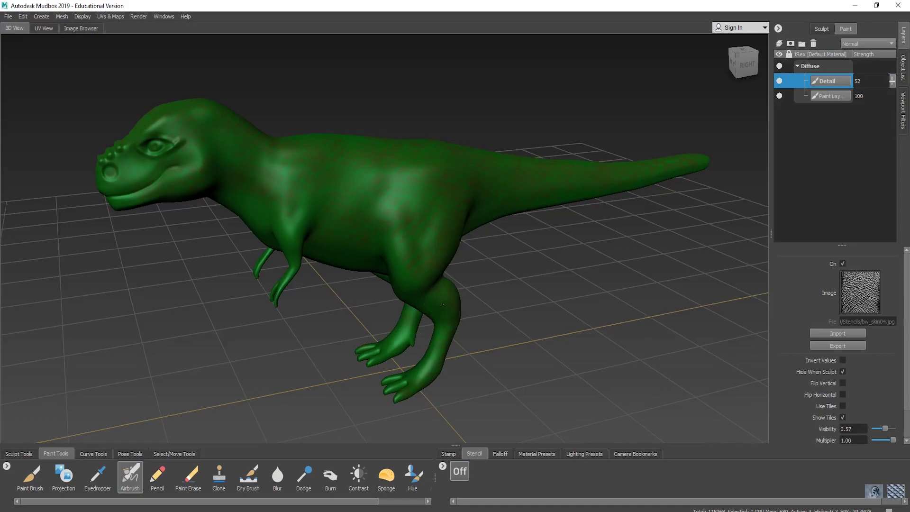
left_click_drag(451, 310, 449, 318, "alt")
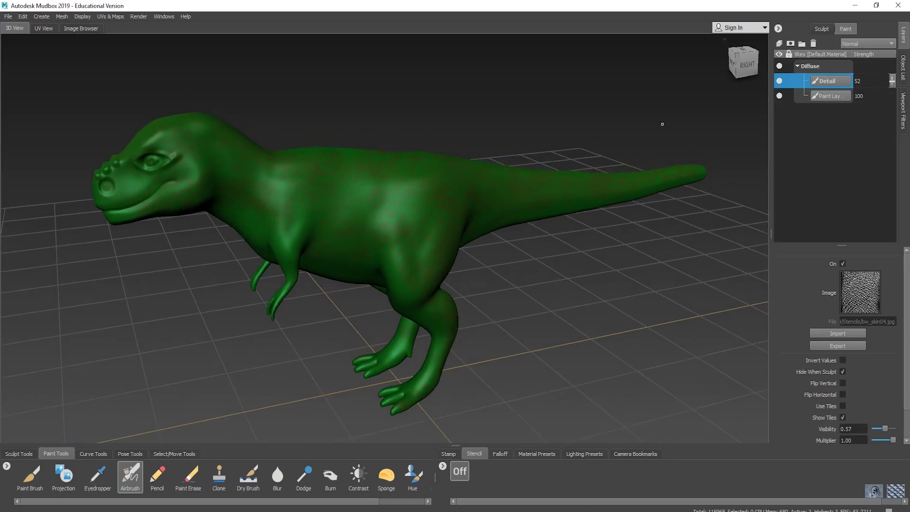
middle_click_drag(523, 175, 534, 174, "alt")
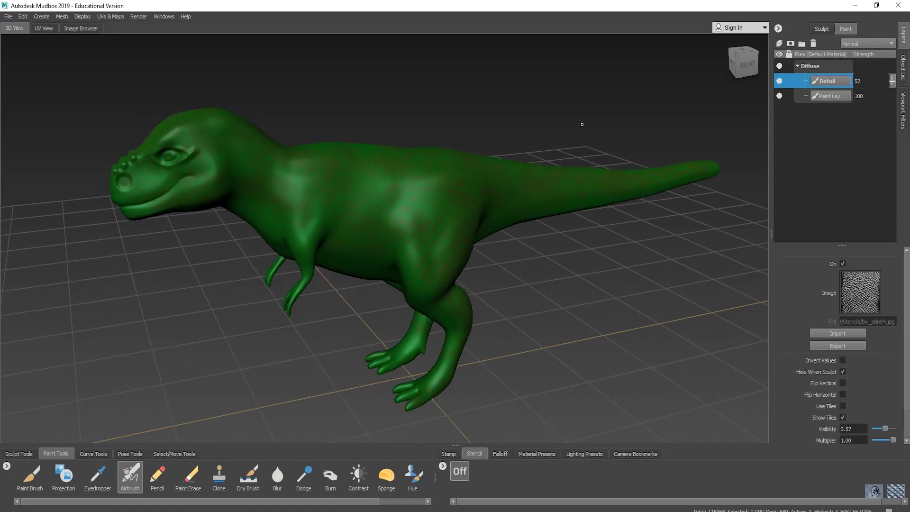
left_click_drag(347, 222, 409, 236, "alt")
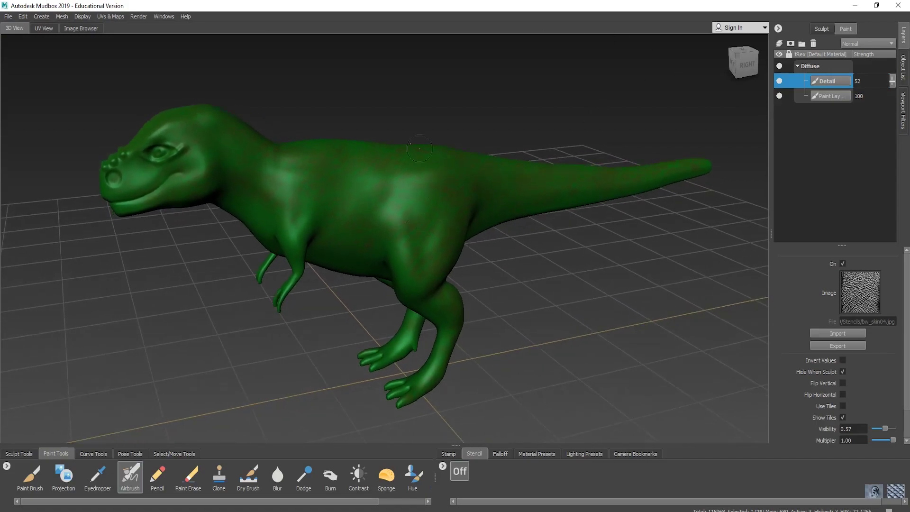
Step: Export the Diffuse paint channel to the Photoshop file data.psd on the Desktop, replacing the existing file
right_click(826, 80)
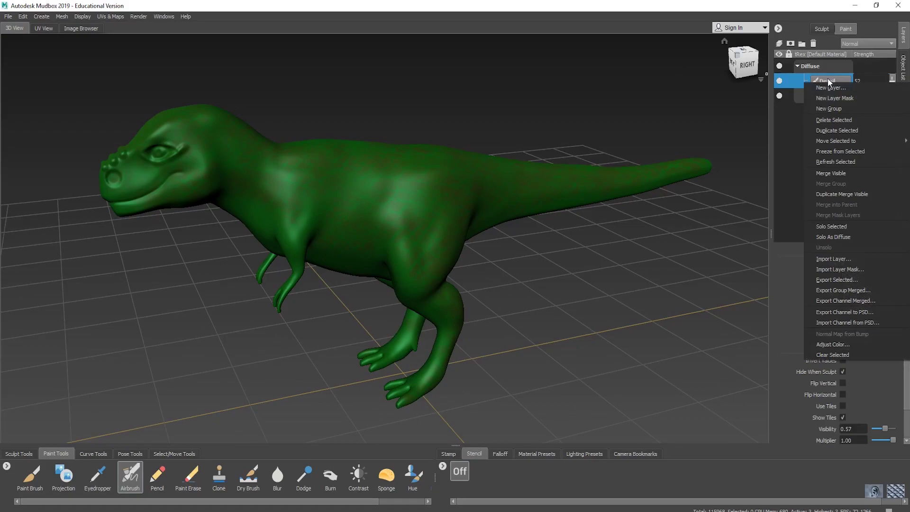
left_click(858, 314)
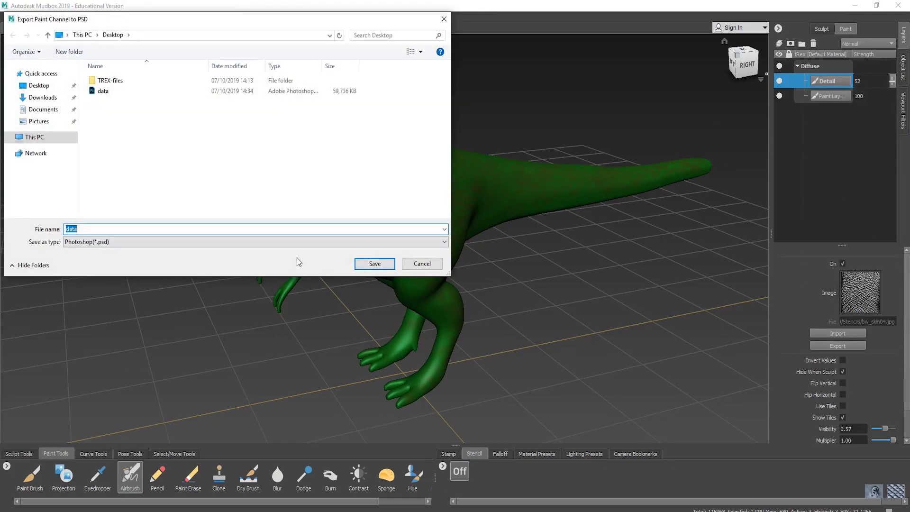
left_click(121, 94)
left_click(374, 263)
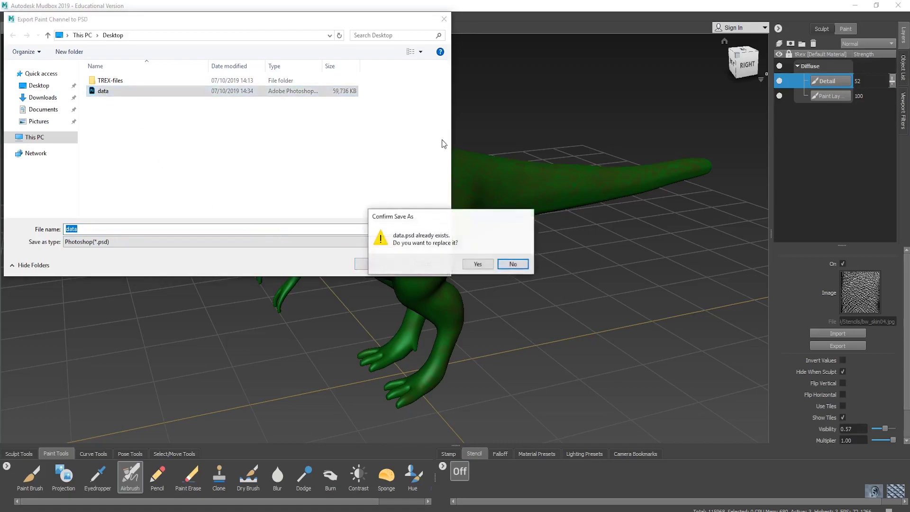
left_click(476, 264)
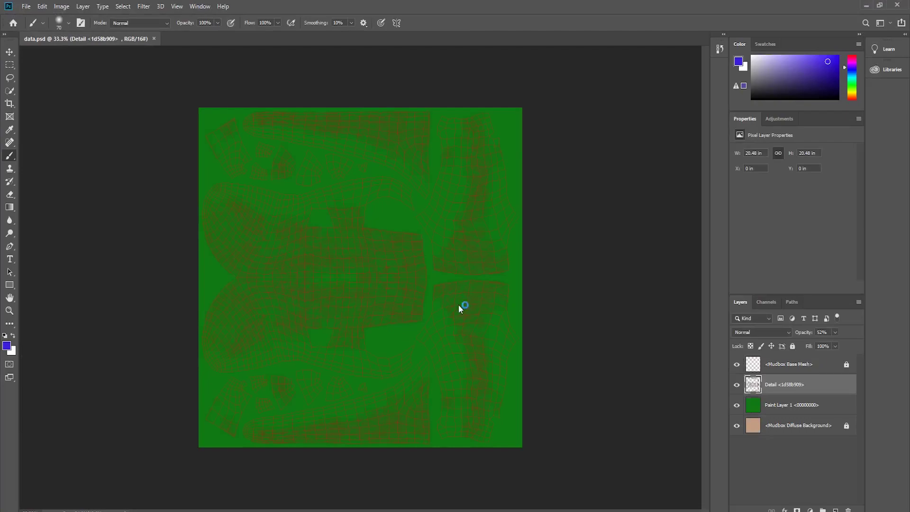
Step: Switch to Photoshop, toggle the Mudbox Base Mesh layer's visibility to check the UV wireframe against the paint, and return to Mudbox
left_click(737, 364)
left_click(737, 365)
left_click(737, 365)
left_click(737, 365)
left_click(737, 365)
left_click(866, 7)
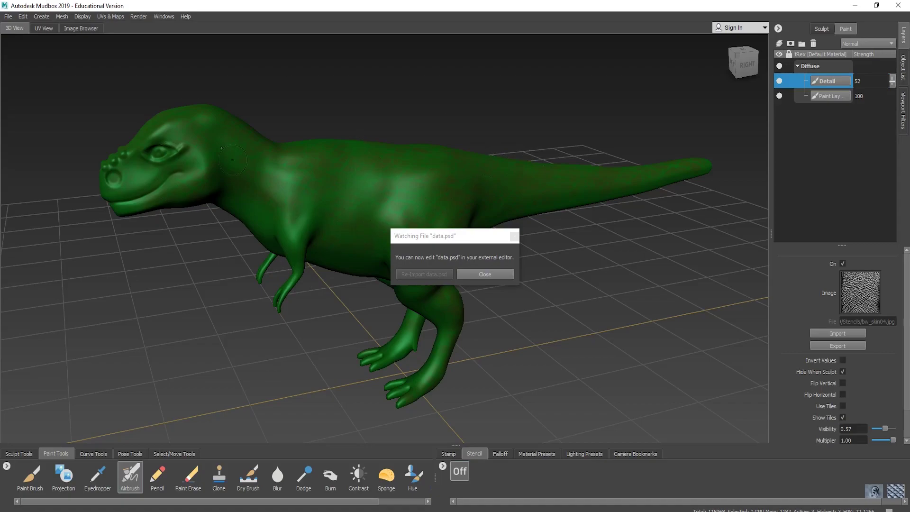
Step: Close the data.psd file-watching dialog without re-importing and view the whole painted T Rex from above
left_click(486, 275)
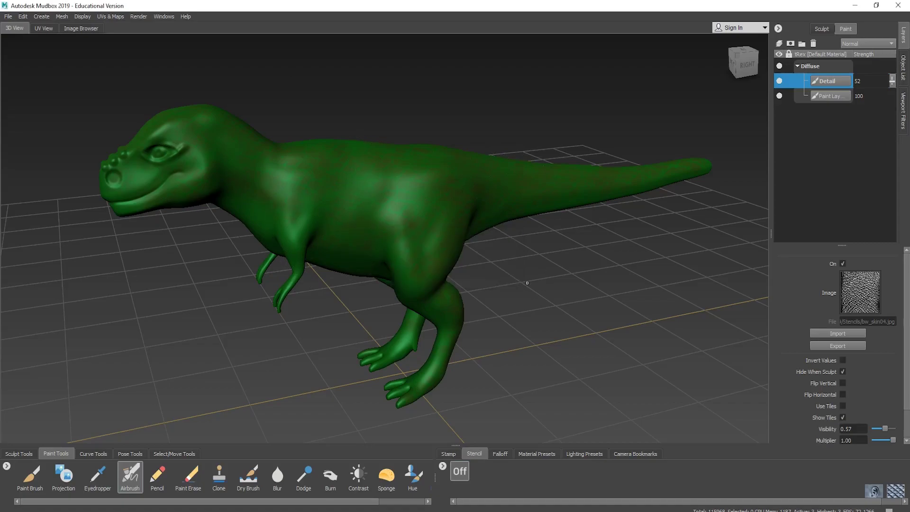
left_click_drag(475, 356, 516, 342, "alt")
right_click_drag(516, 341, 508, 338, "alt")
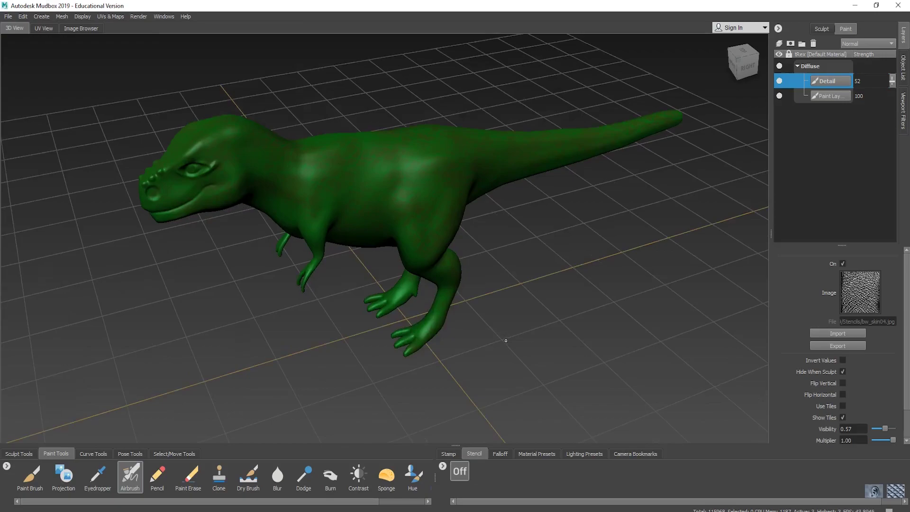
scroll(505, 334, "up", 2)
scroll(505, 334, "down", 2)
middle_click_drag(504, 331, 503, 339, "alt")
scroll(502, 338, "up", 1)
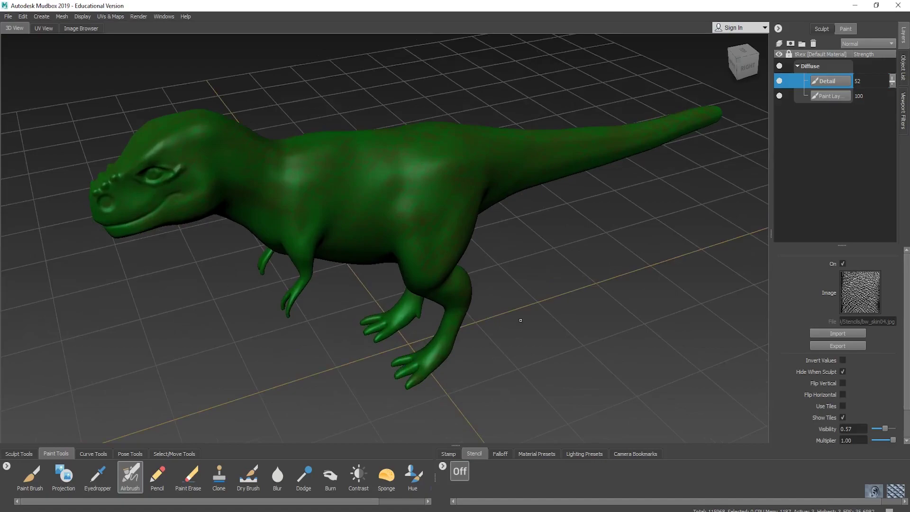